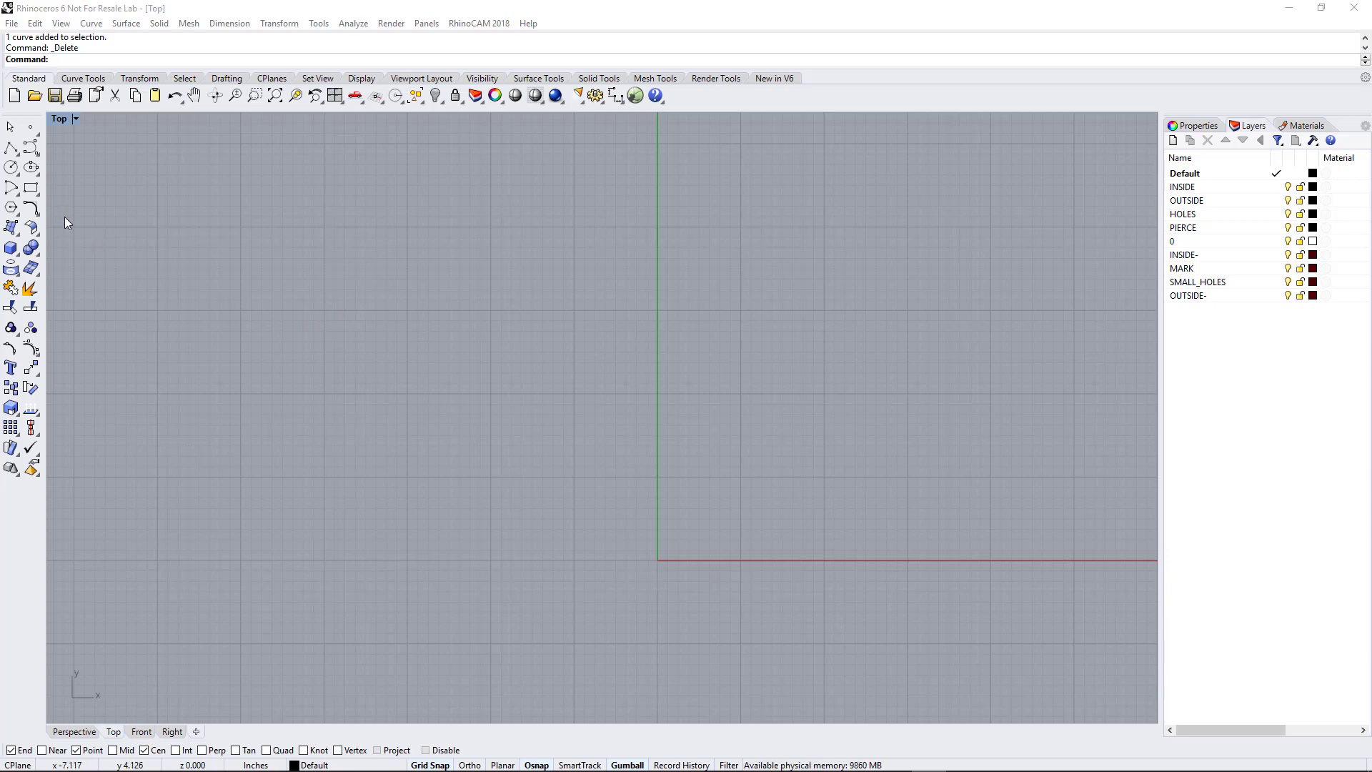
Detach the Arc tools as a floating toolbar in the upper part of the Top viewport.
{"action": "left_click", "coordinate": [12, 188]}
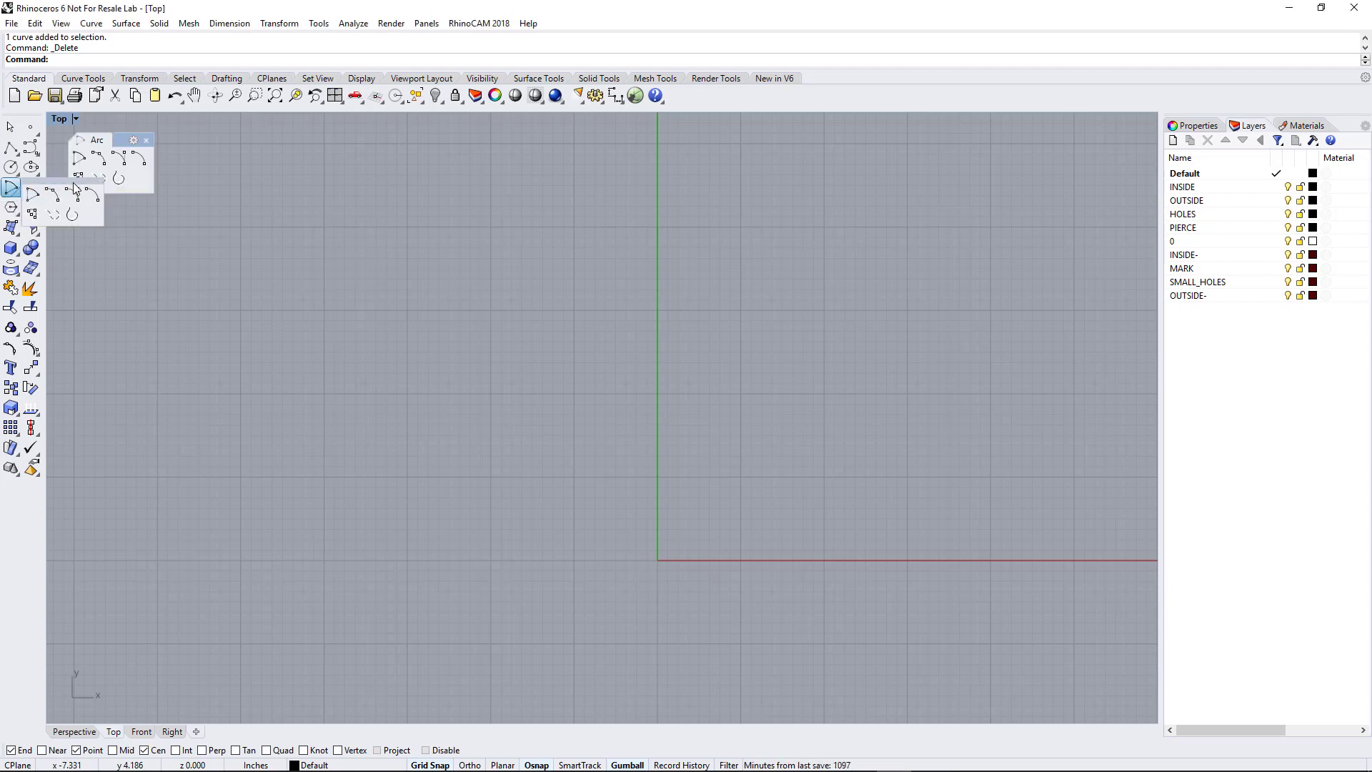
{"action": "left_click_drag", "start_coordinate": [76, 189], "coordinate": [159, 148]}
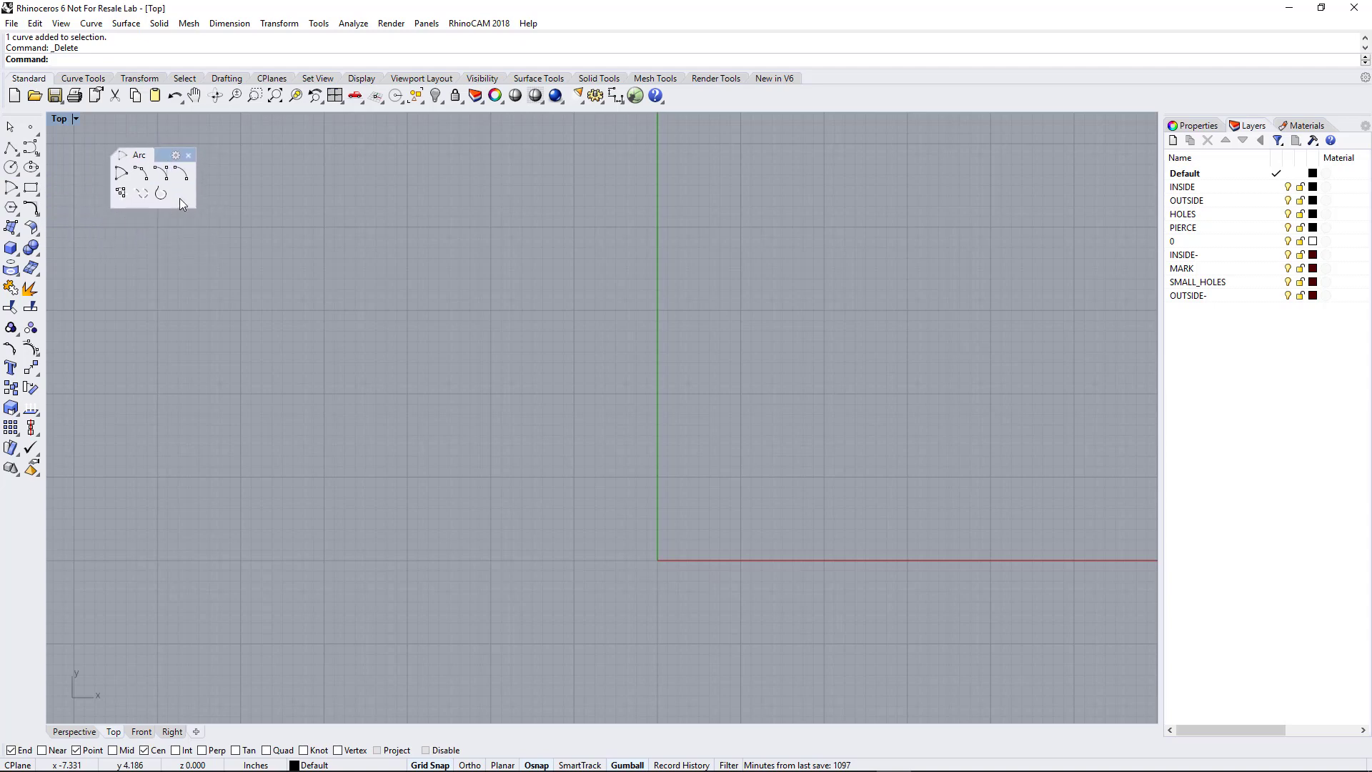
Draw a semicircular arc centred on the origin from (-2,0) to (2,0) with the centre, start, angle method, and delete it.
{"action": "left_click", "coordinate": [122, 174]}
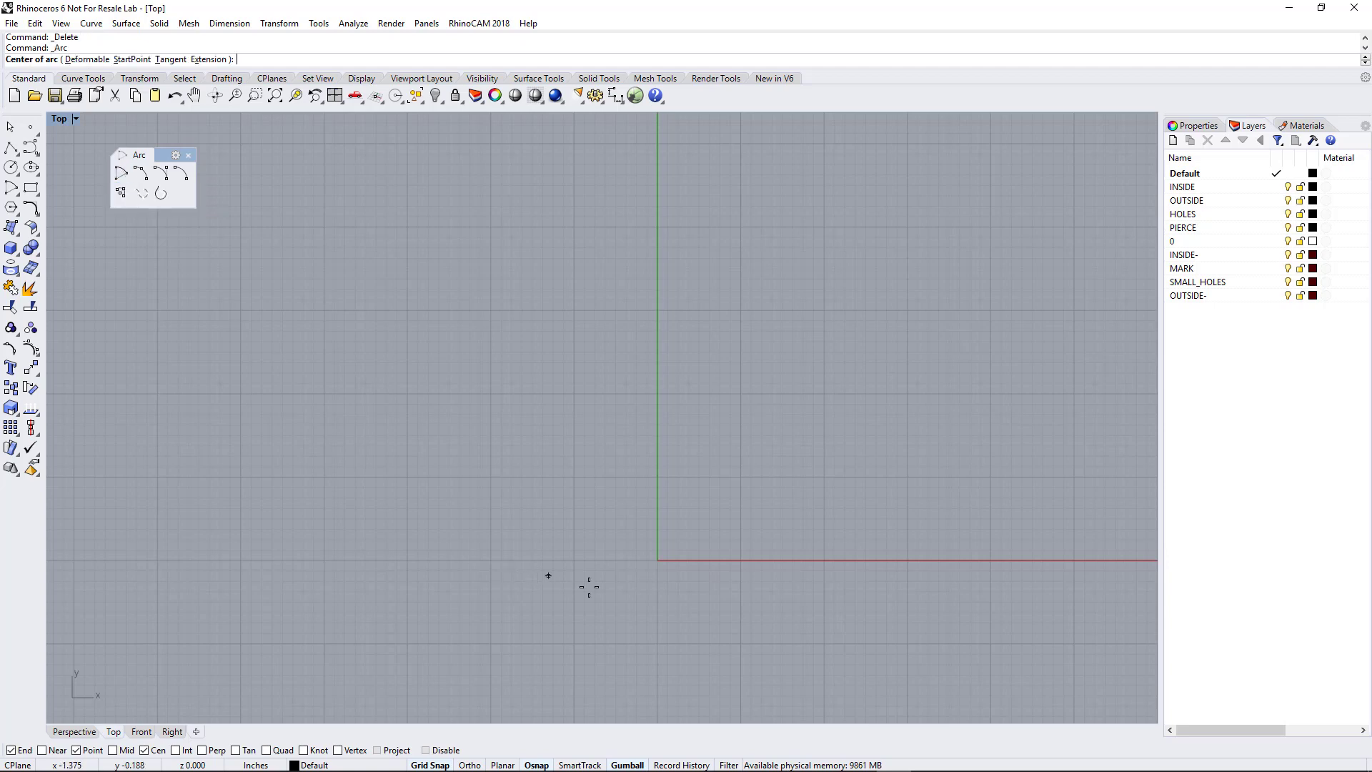
{"action": "left_click", "coordinate": [657, 559]}
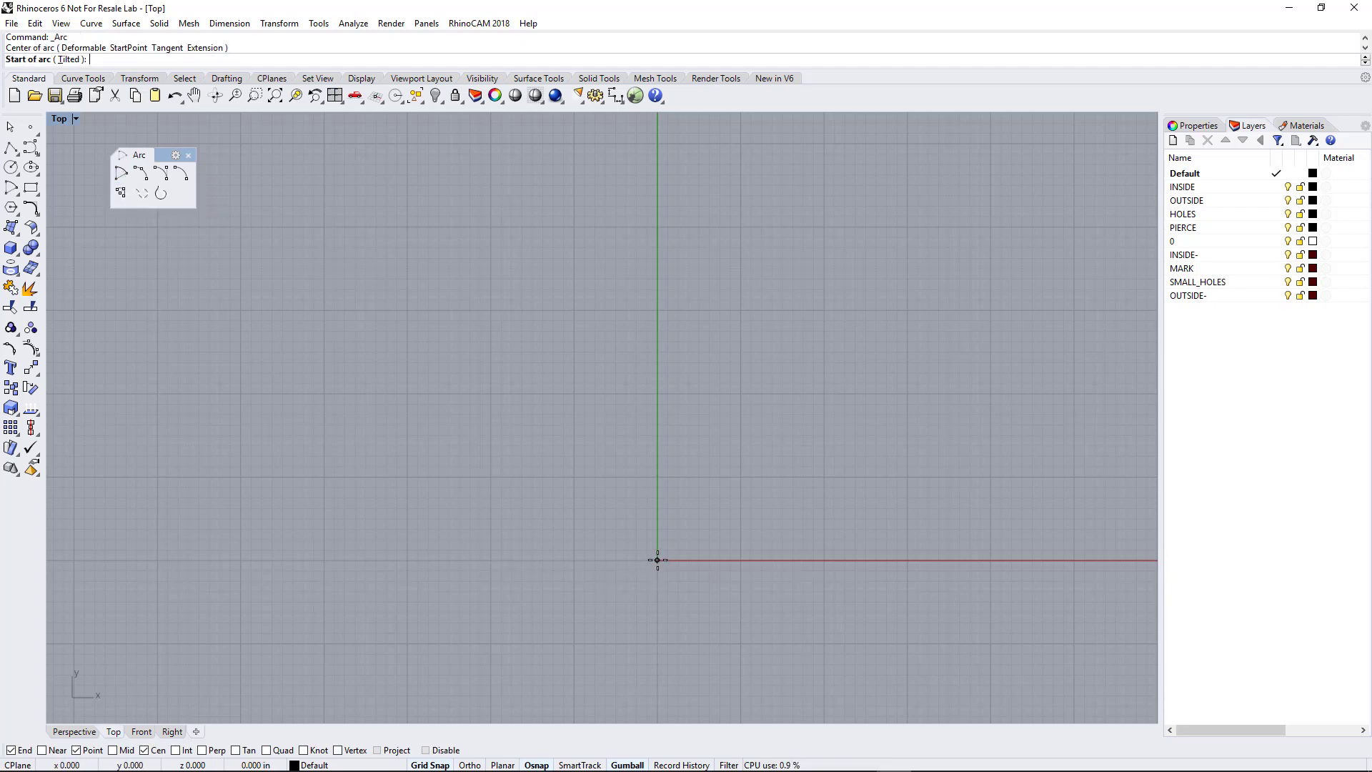
{"action": "left_click", "coordinate": [491, 559]}
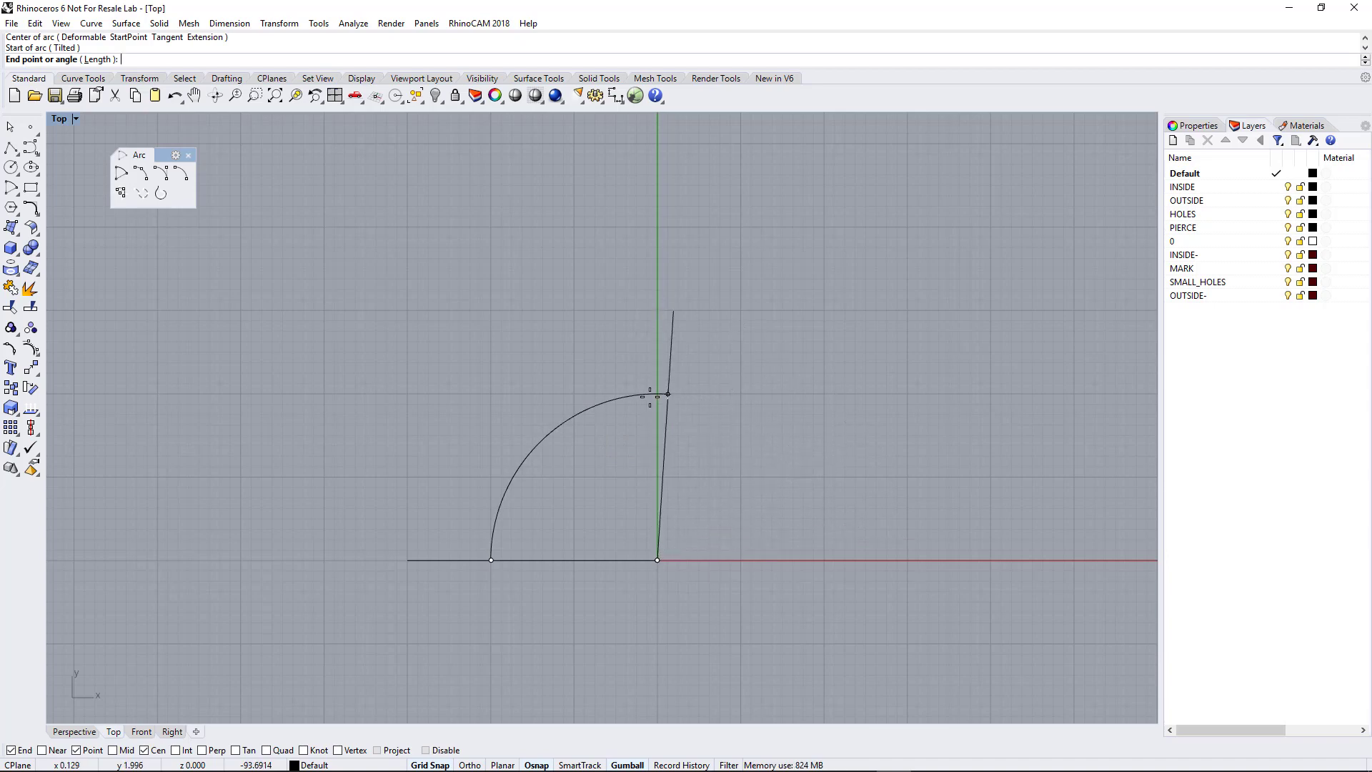
{"action": "left_click", "coordinate": [800, 559]}
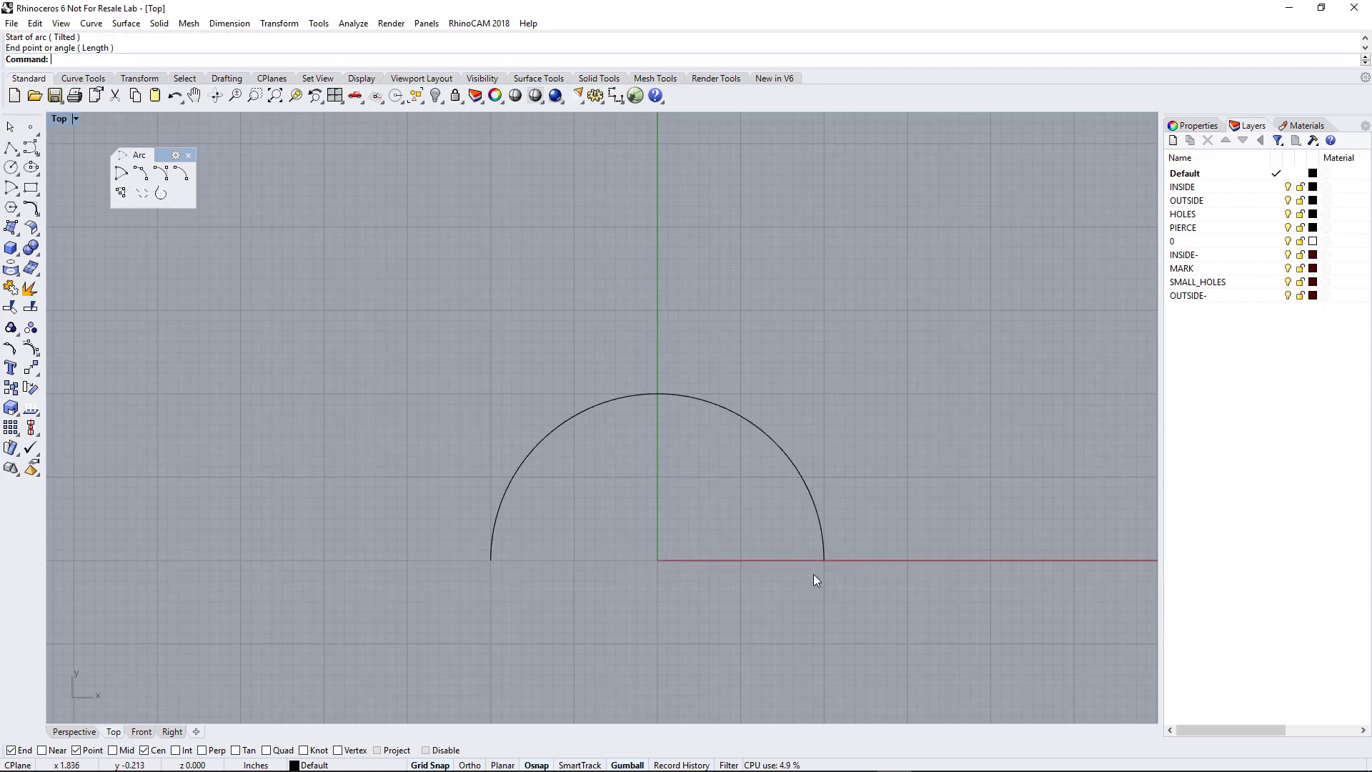
{"action": "left_click", "coordinate": [824, 552]}
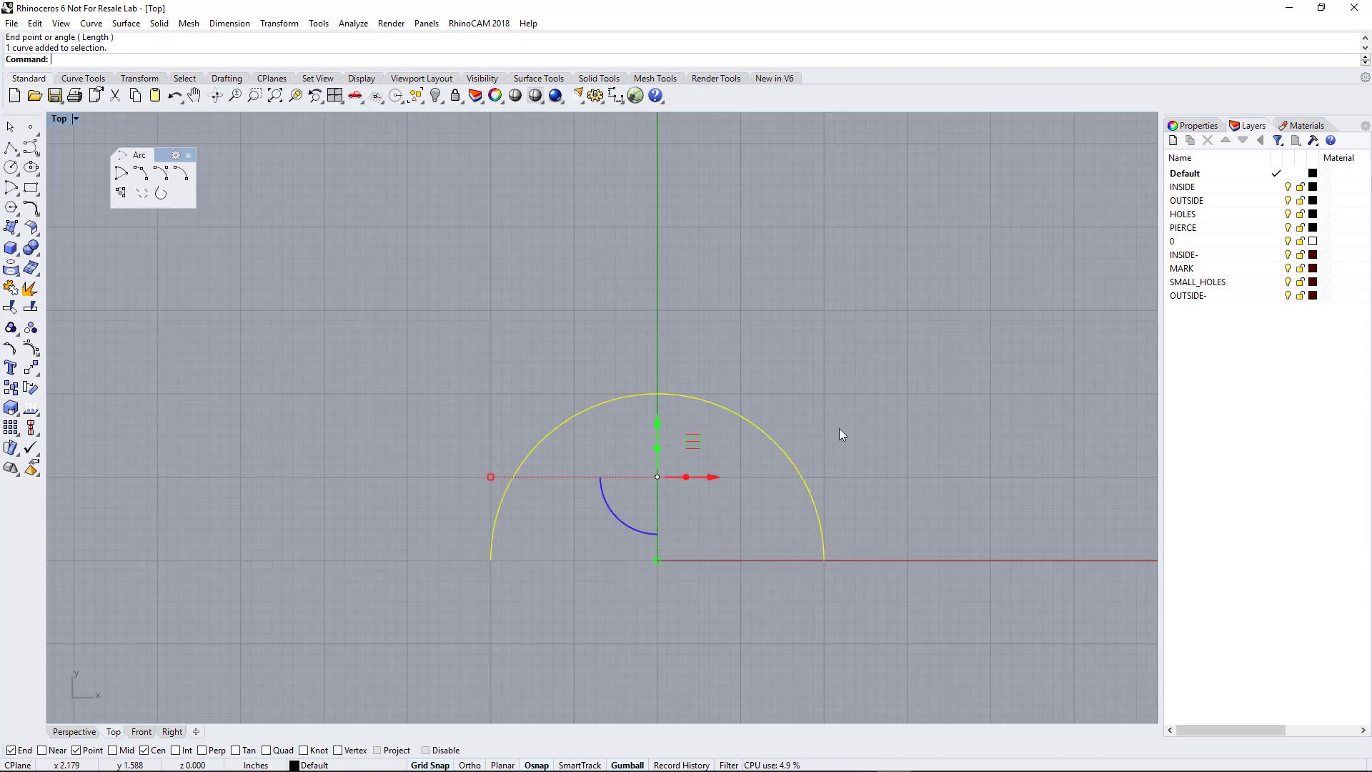
{"action": "key", "text": "Delete"}
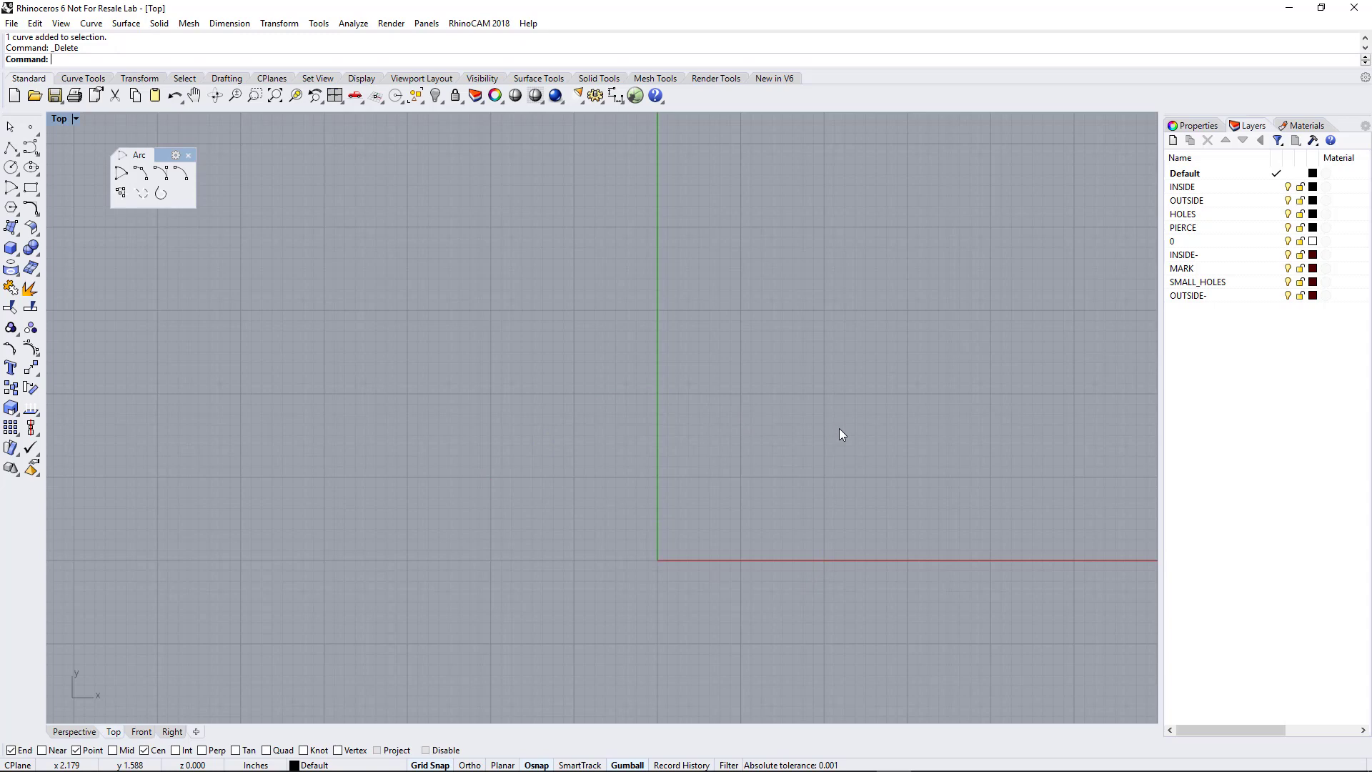
Draw an arc by start, end and point on arc from (-2,0) to (2,0) through (0,2), and delete it.
{"action": "left_click", "coordinate": [145, 182]}
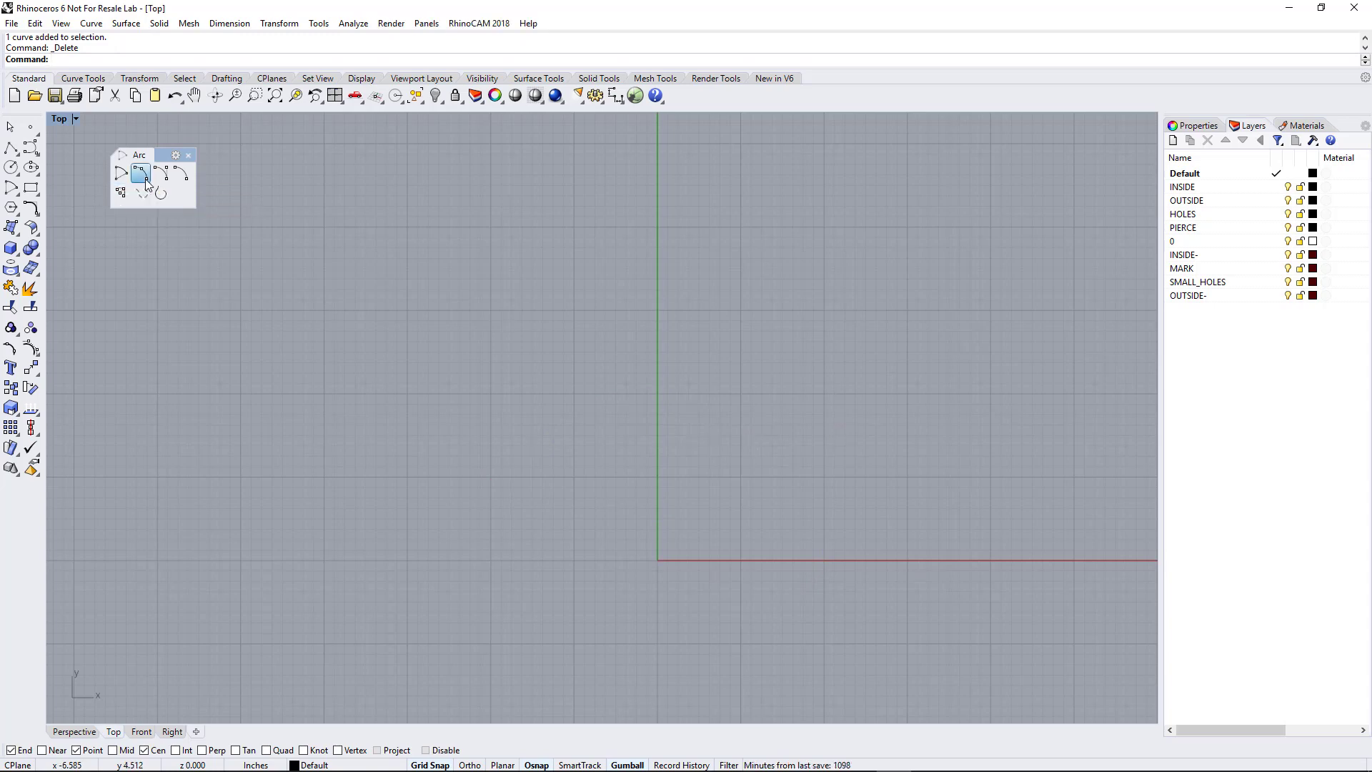
{"action": "left_click", "coordinate": [491, 560]}
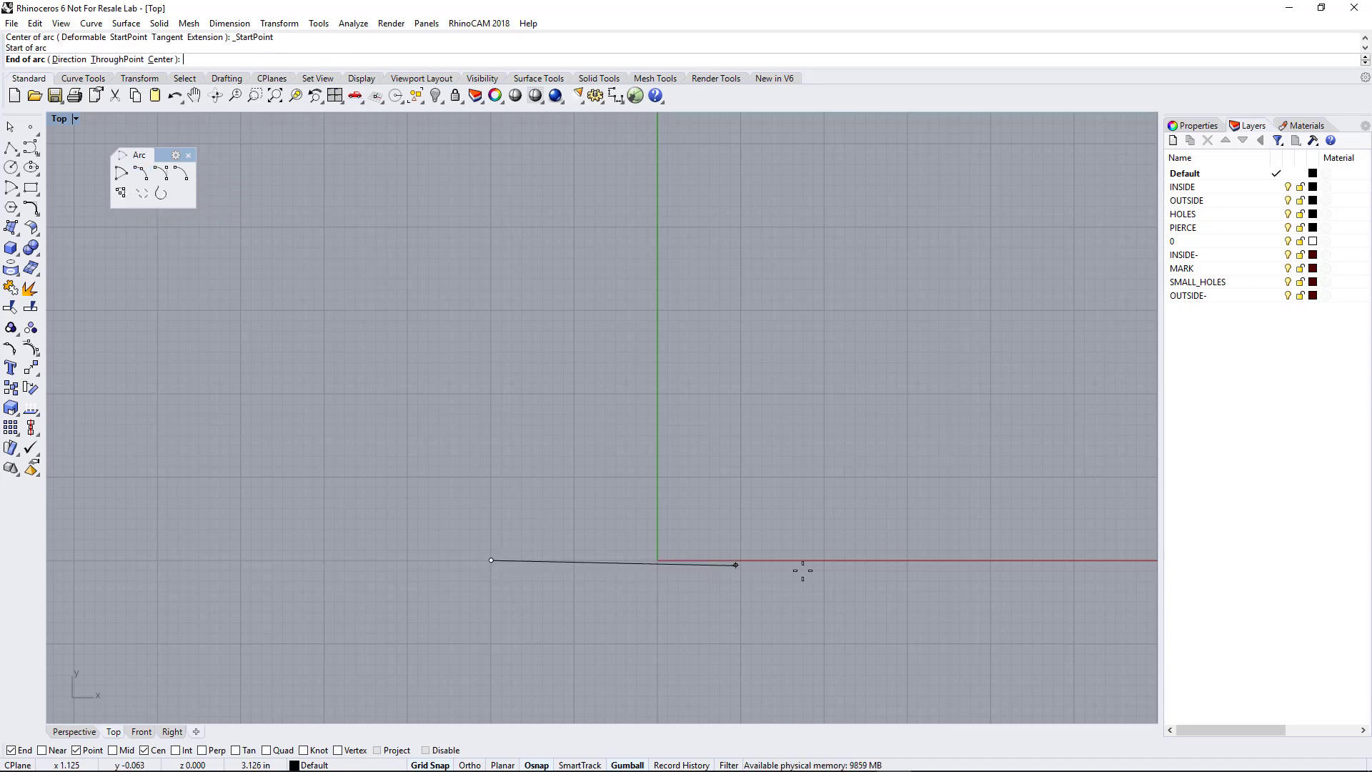
{"action": "left_click", "coordinate": [823, 560]}
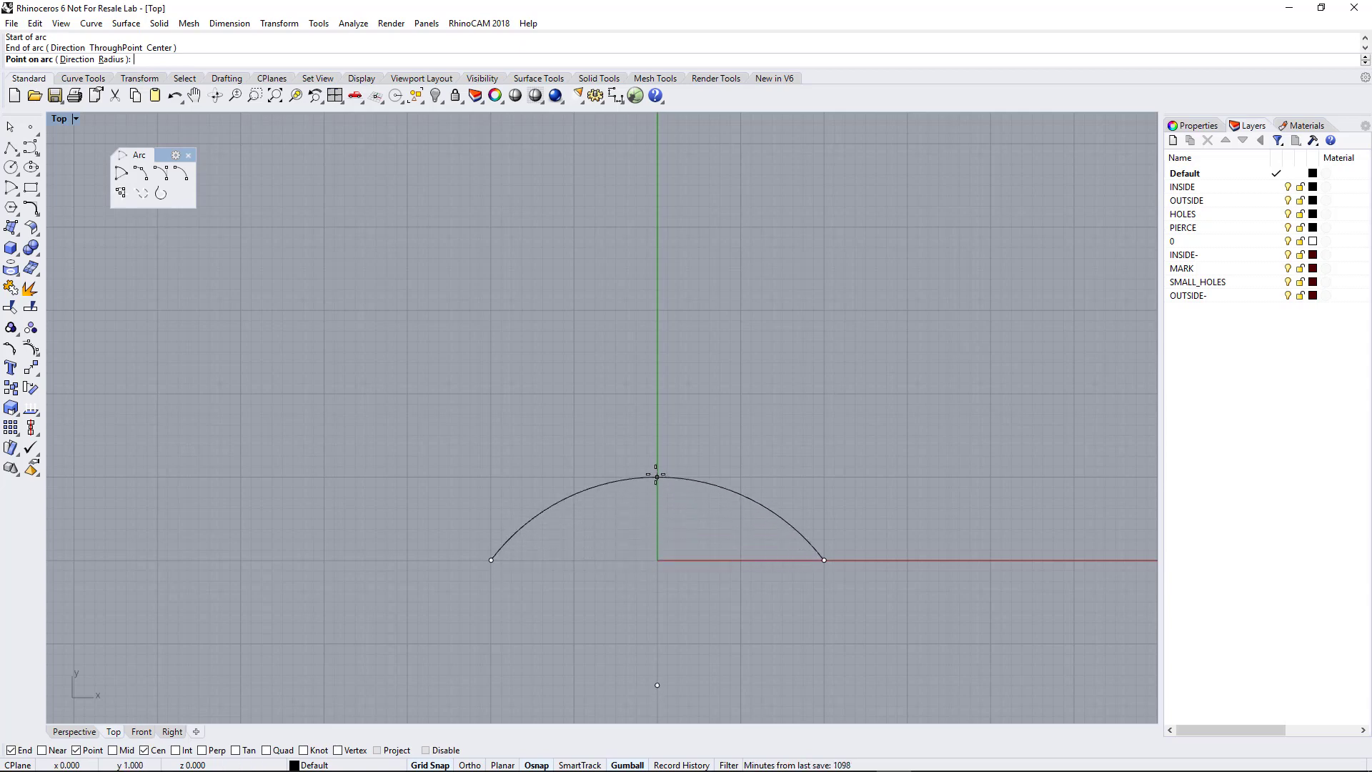
{"action": "left_click", "coordinate": [655, 394]}
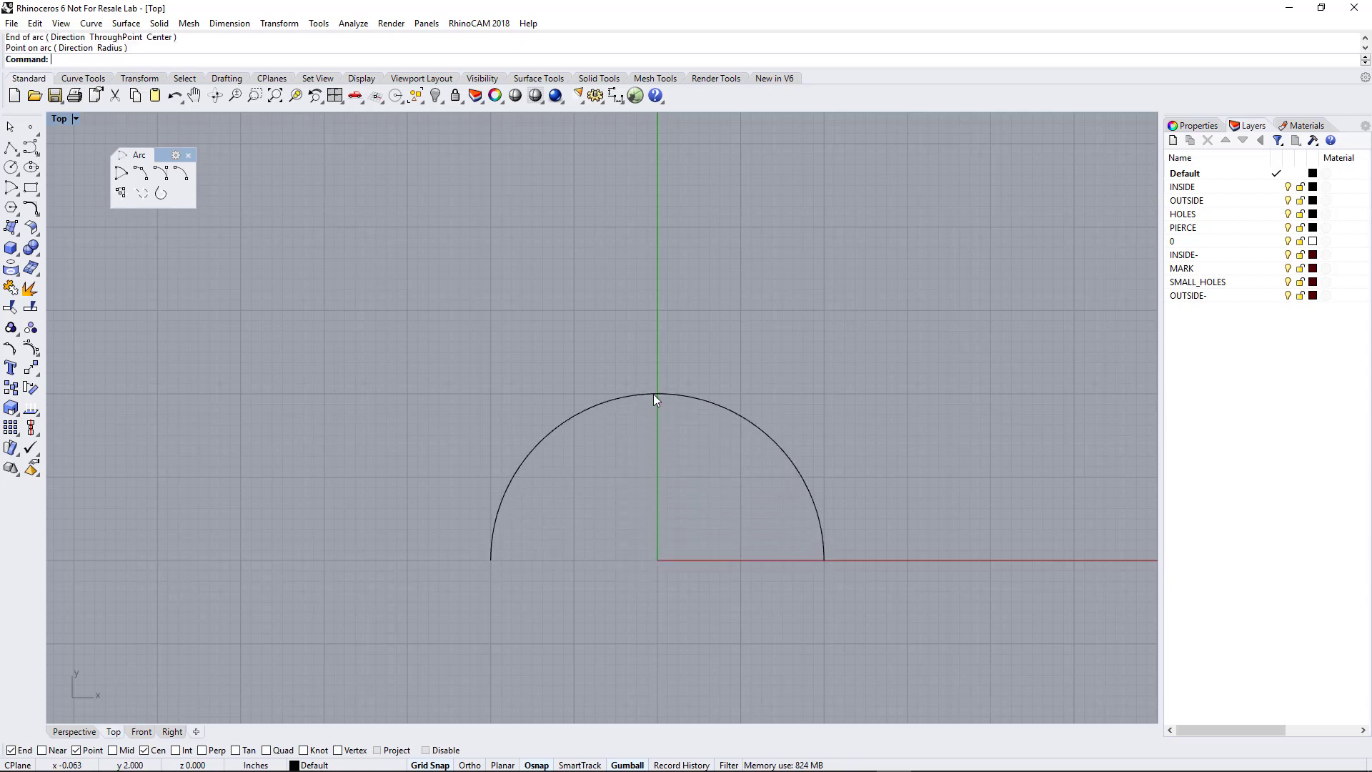
{"action": "left_click", "coordinate": [725, 409]}
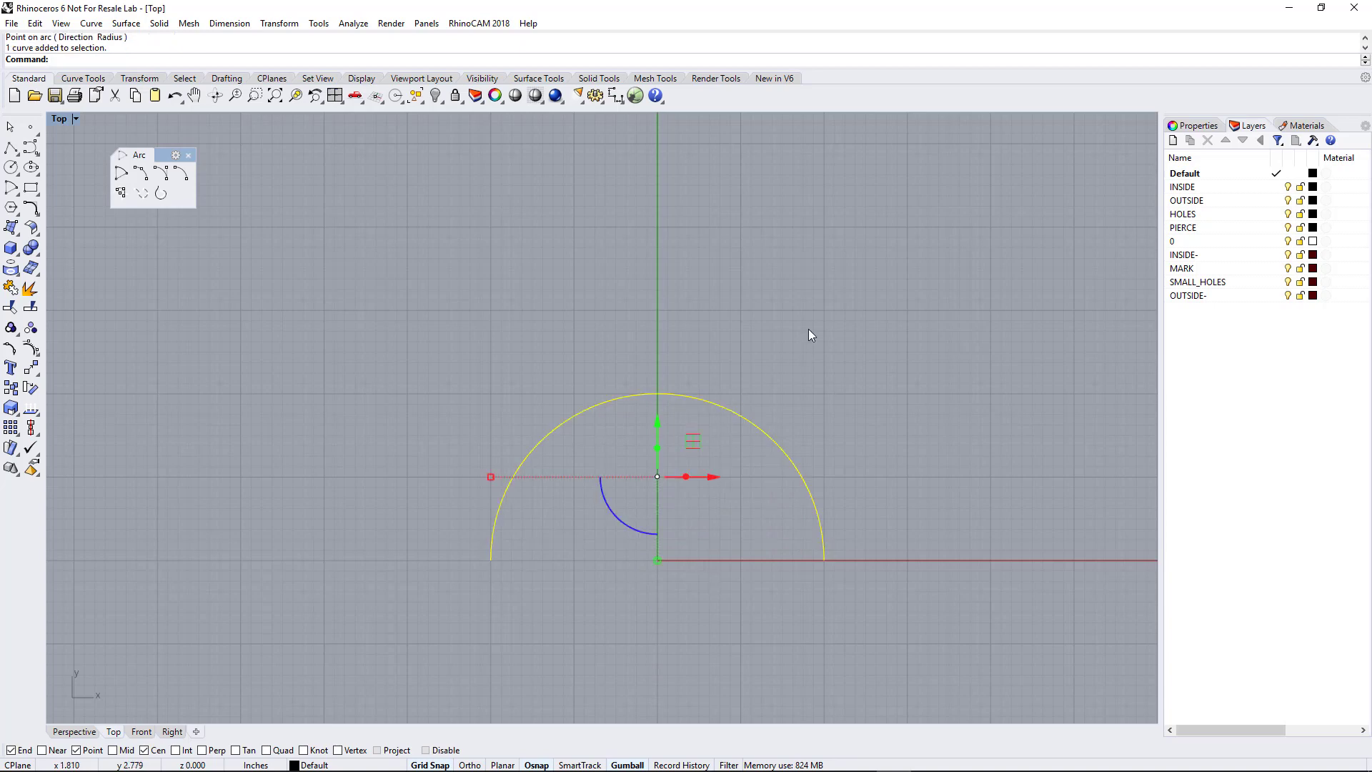
{"action": "key", "text": "Delete"}
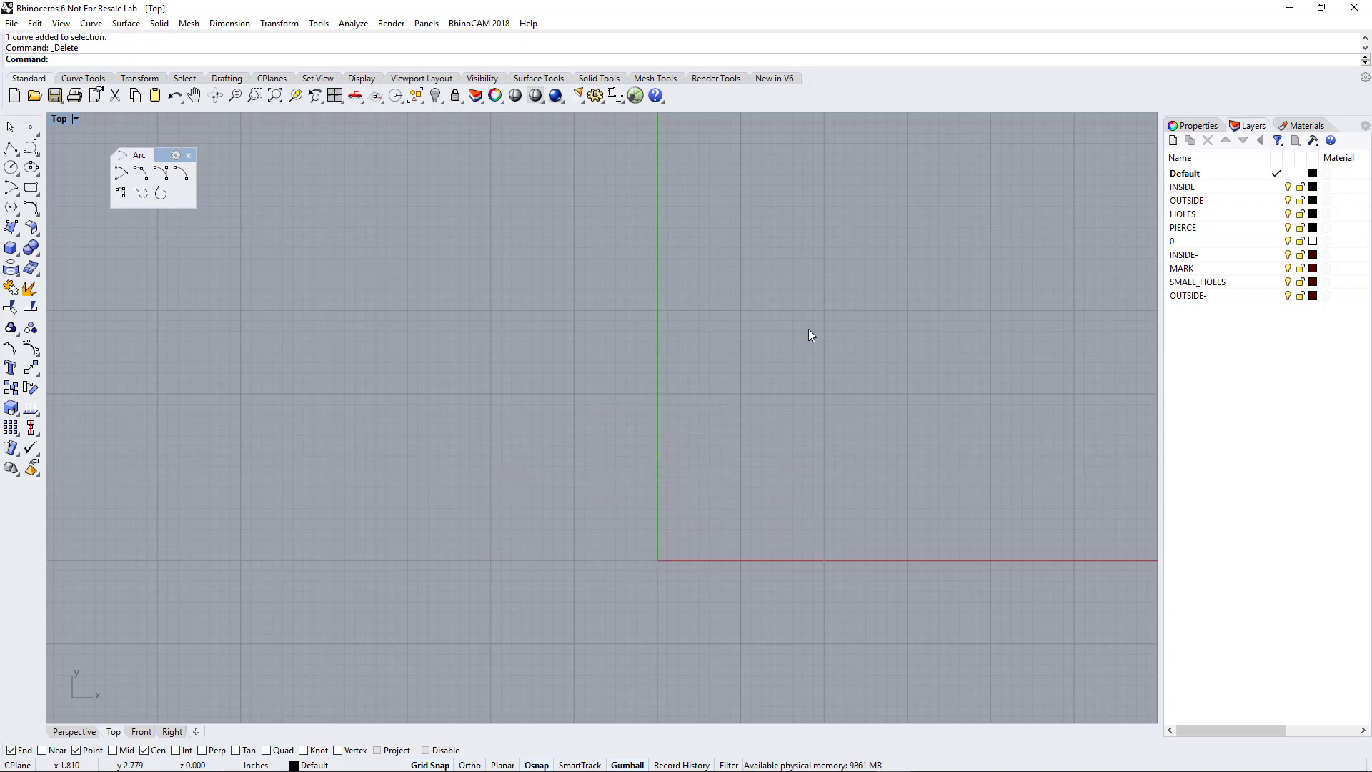
Draw an arc by start, point on arc and end from the origin through (3,0) to a point below the X axis, and delete it.
{"action": "left_click", "coordinate": [141, 174]}
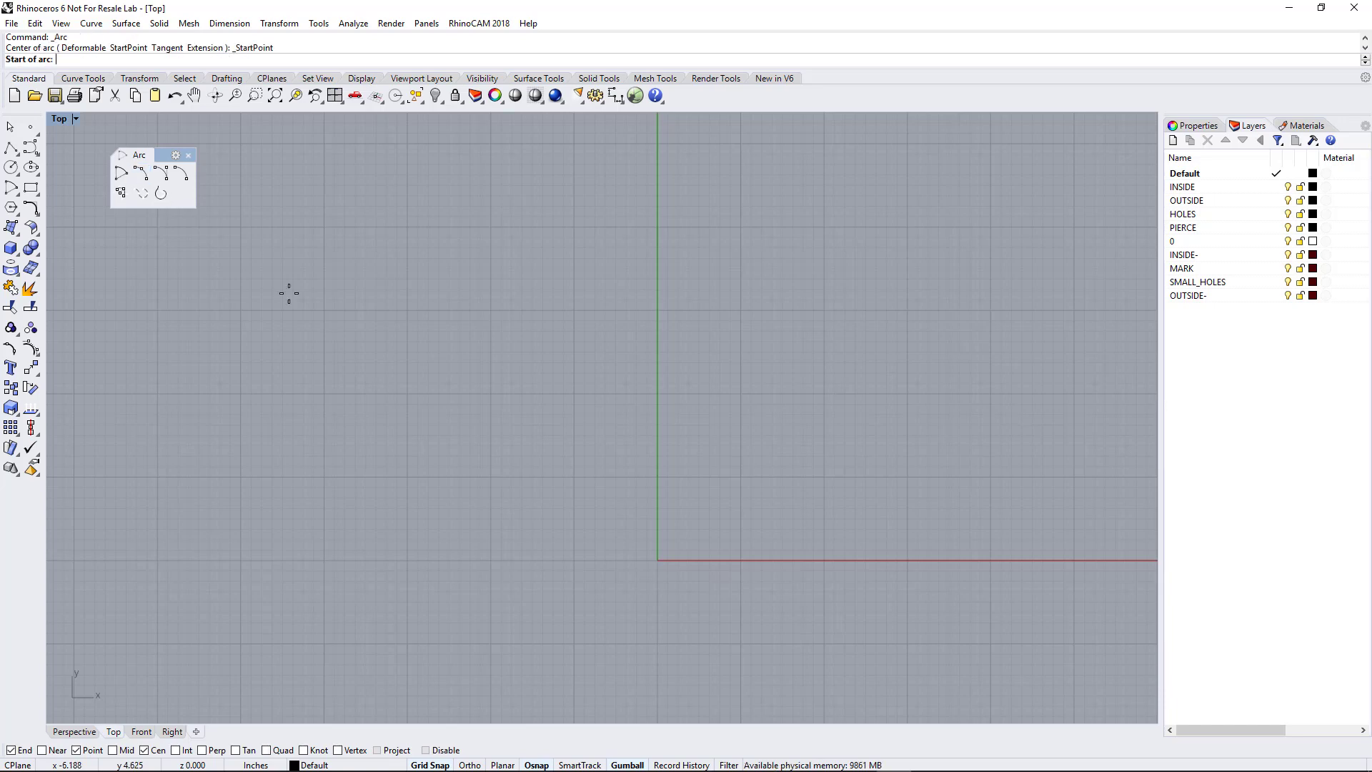
{"action": "left_click", "coordinate": [141, 175]}
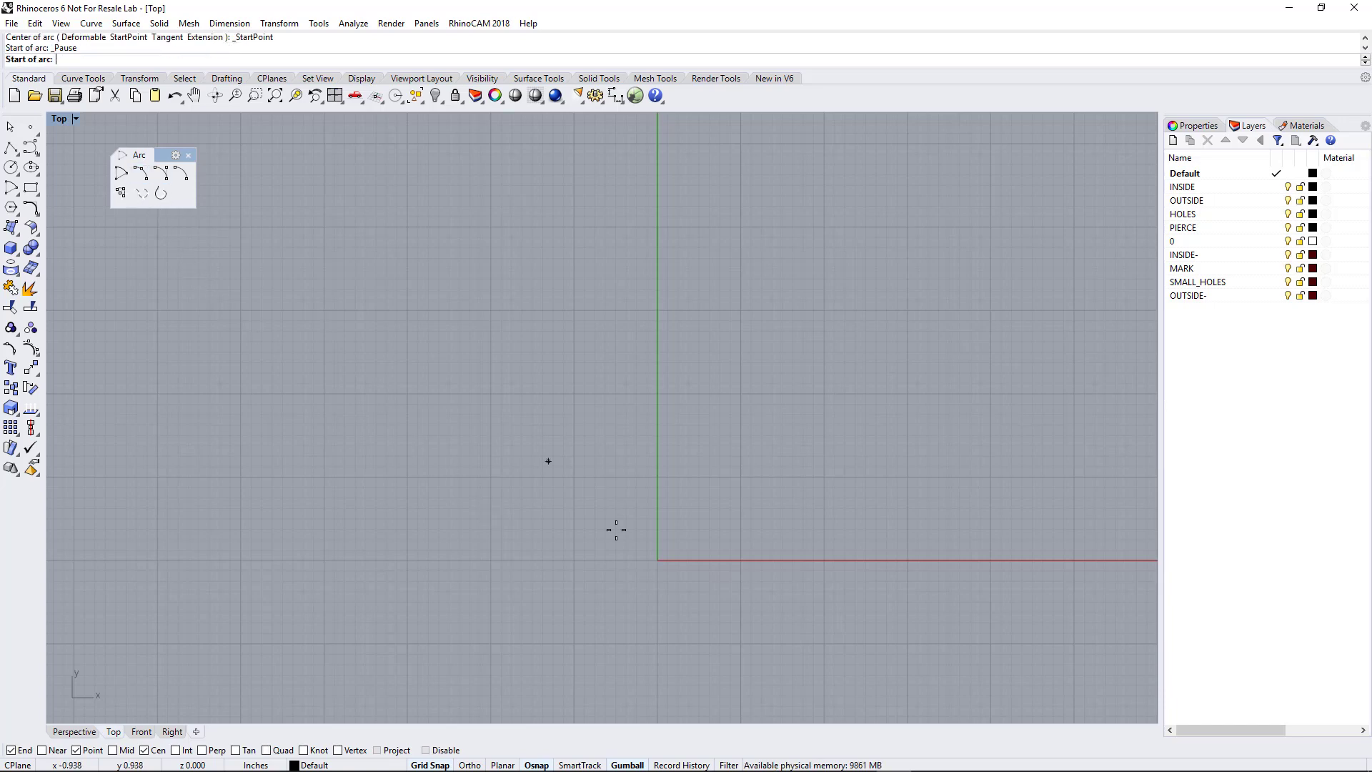
{"action": "left_click", "coordinate": [658, 561]}
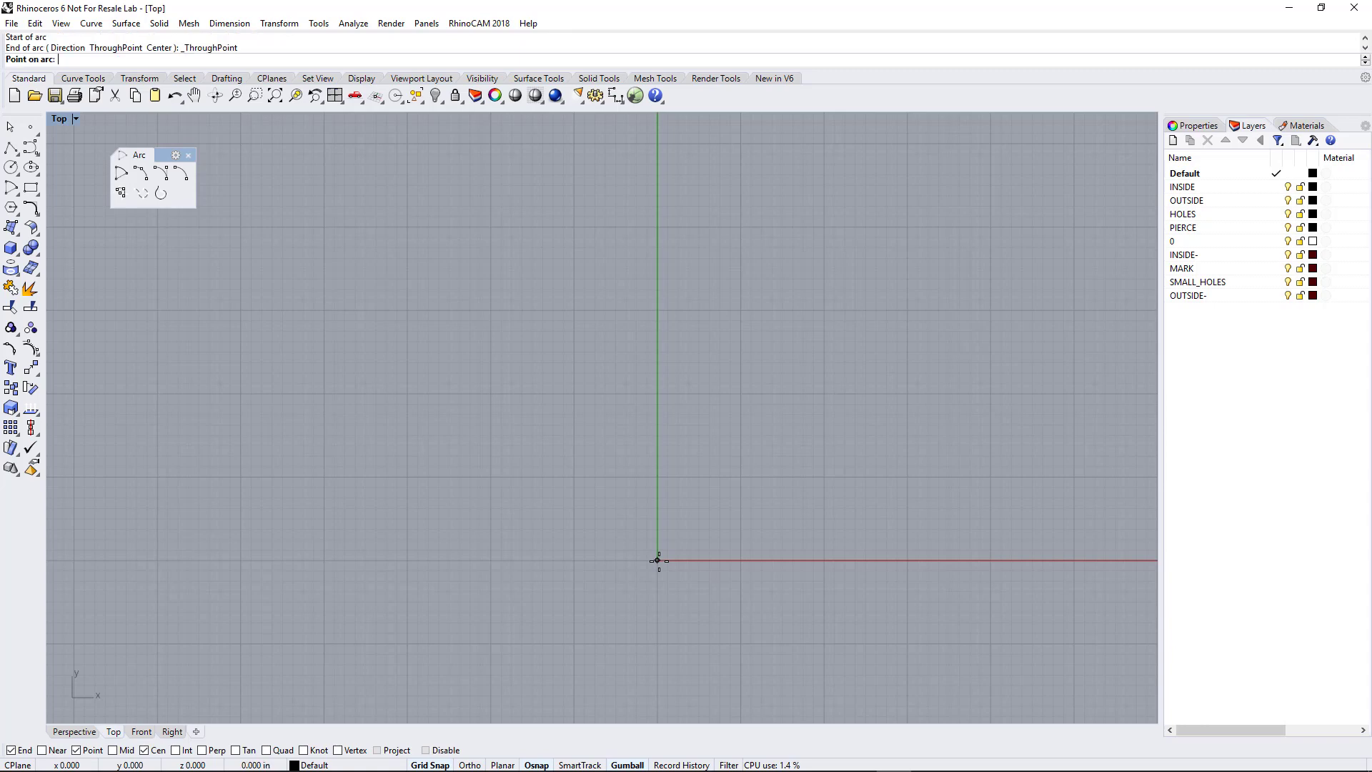
{"action": "left_click", "coordinate": [906, 559]}
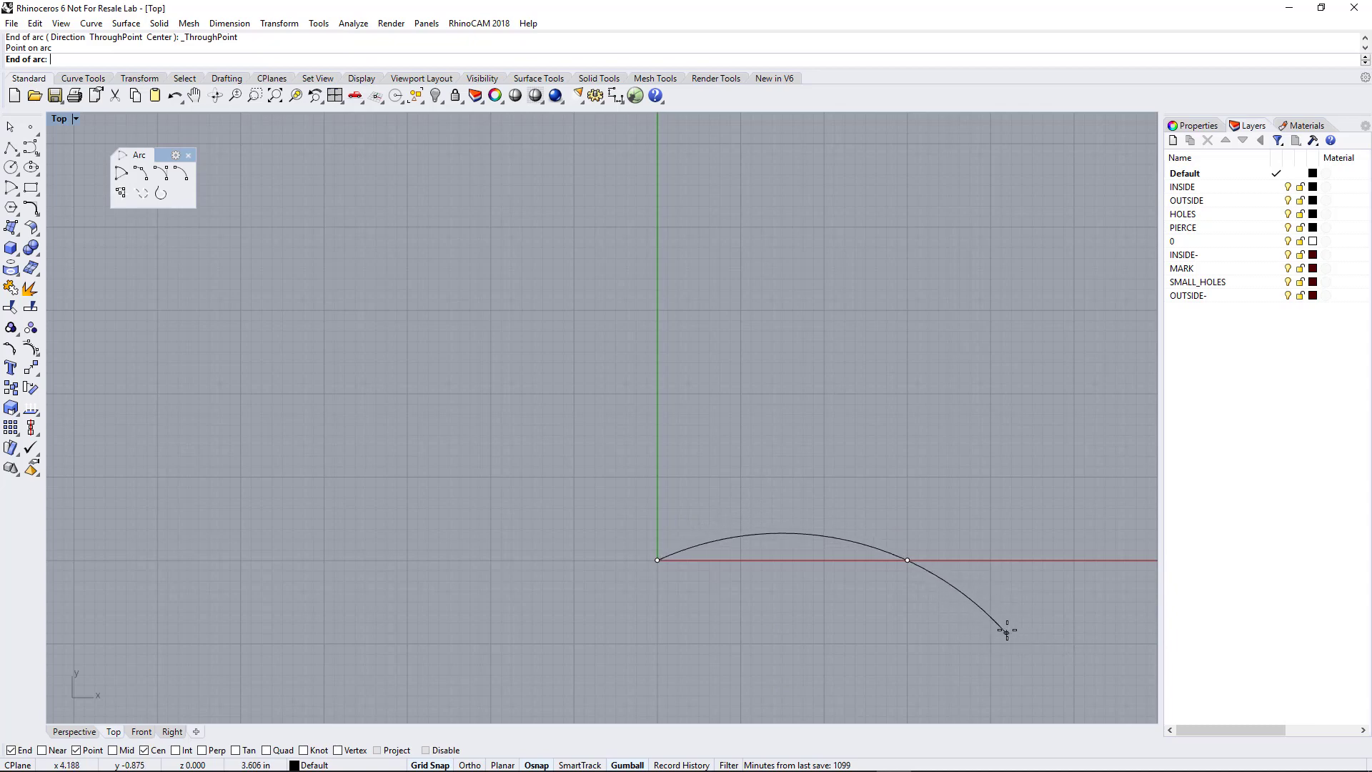
{"action": "left_click", "coordinate": [1079, 637]}
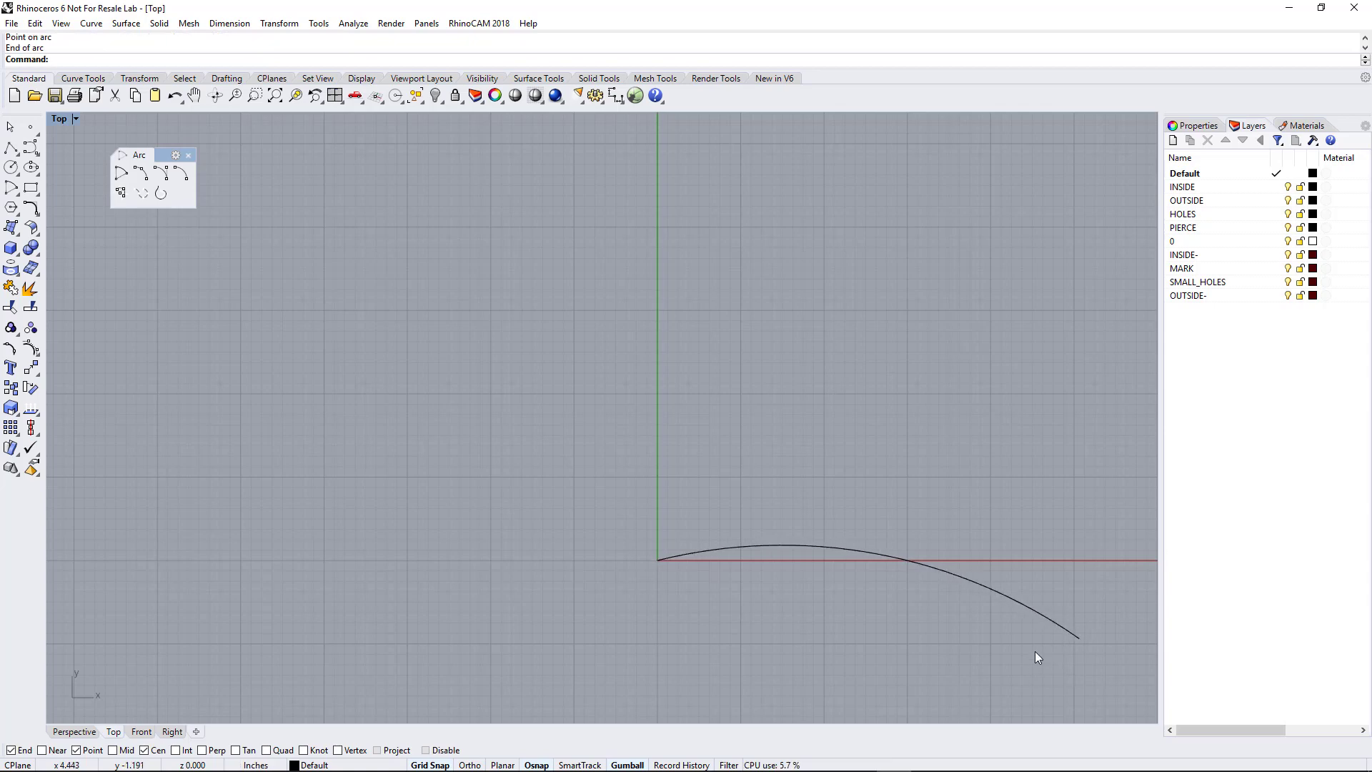
{"action": "left_click", "coordinate": [1048, 619]}
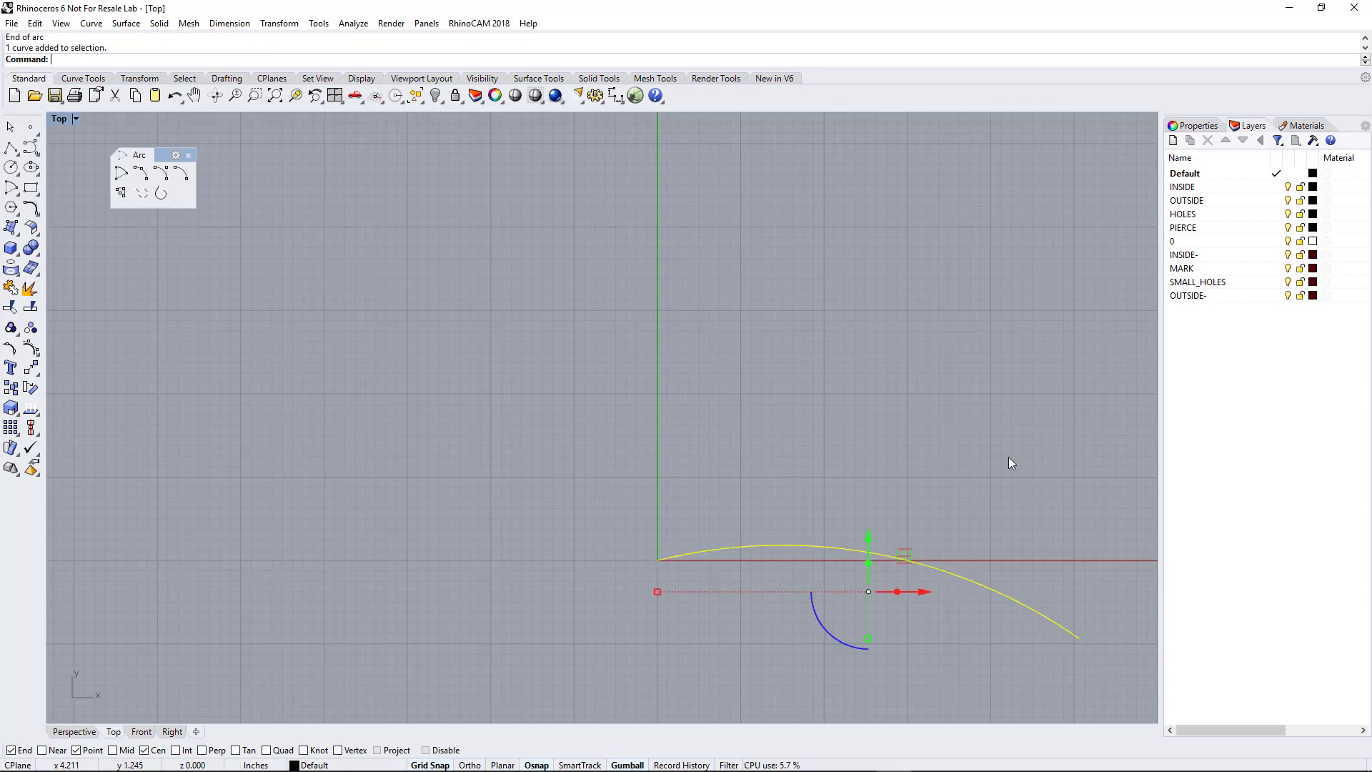
{"action": "key", "text": "Delete"}
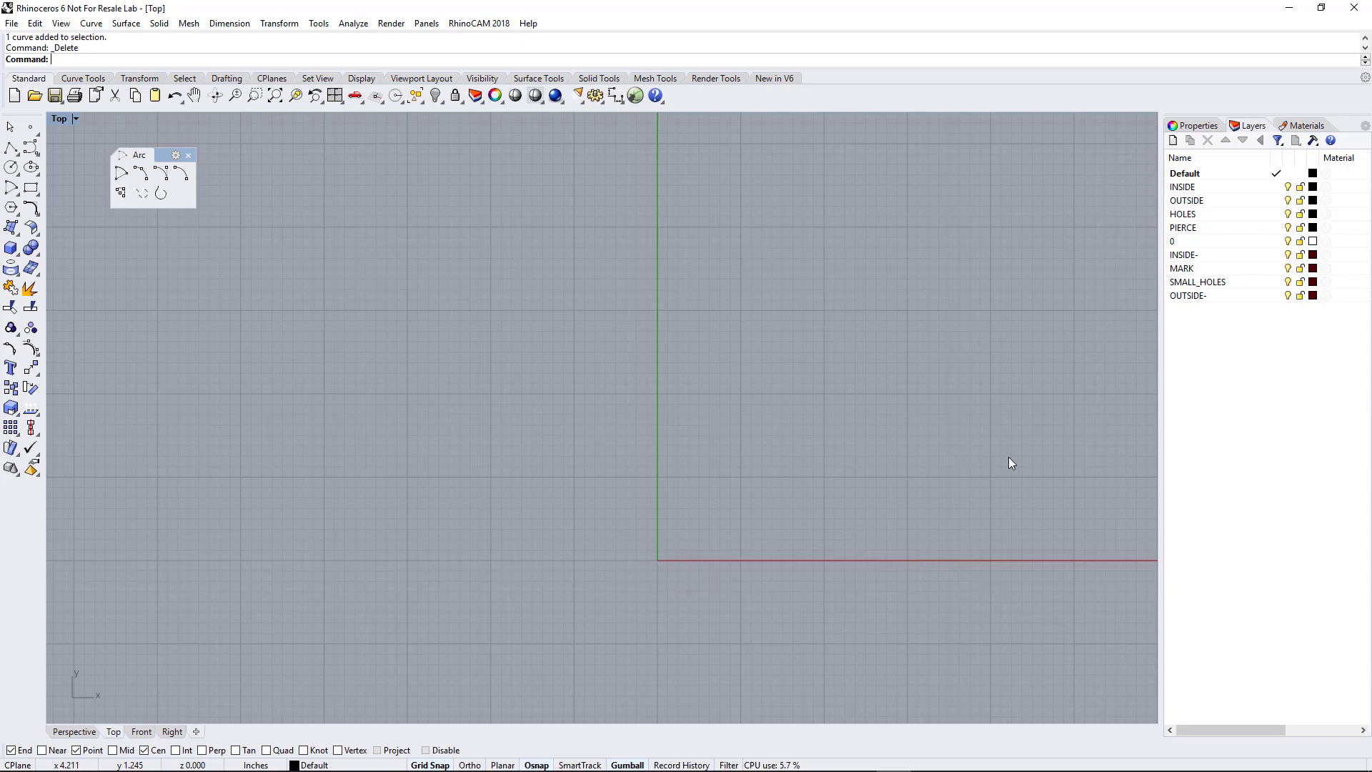
Draw an arc by start, end and direction at start from (-2,0) to (2,0), bulging above the X axis, and delete it.
{"action": "left_click", "coordinate": [160, 174]}
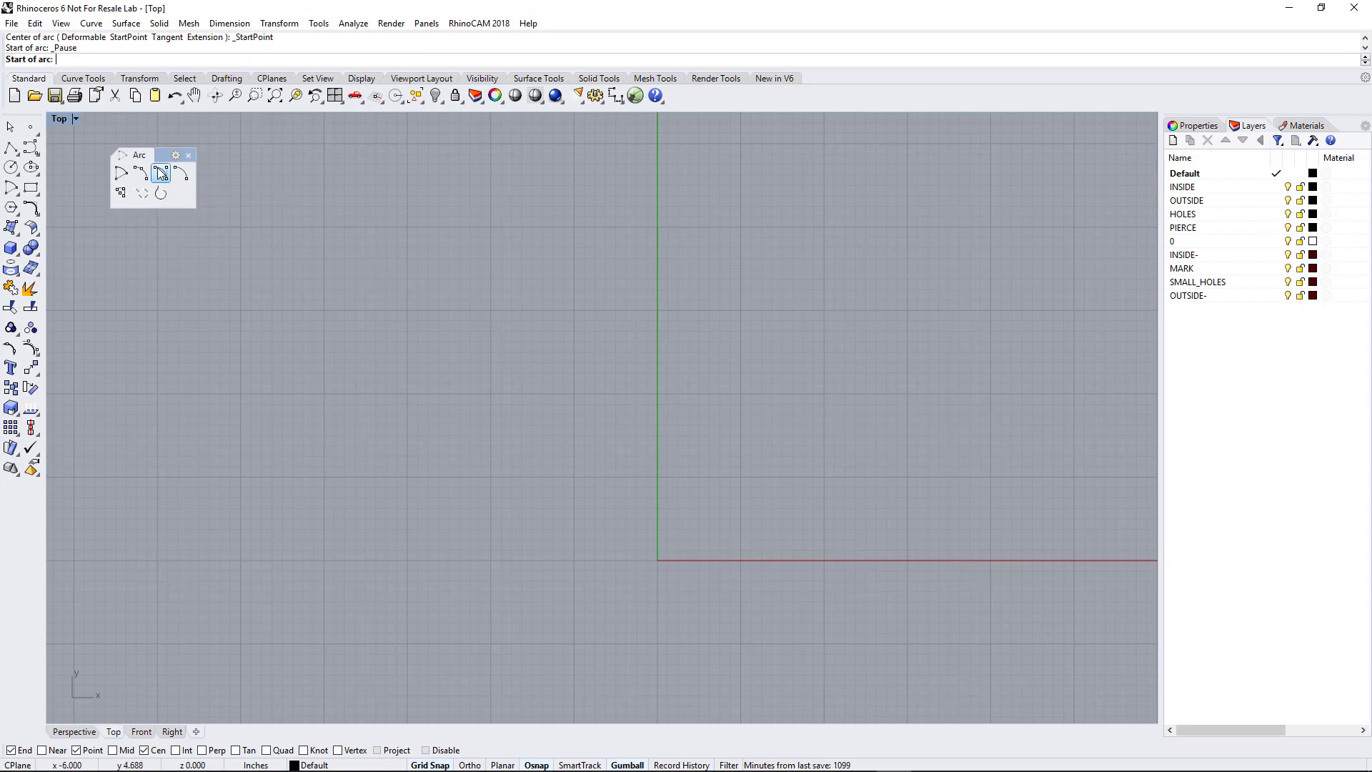
{"action": "left_click", "coordinate": [490, 560]}
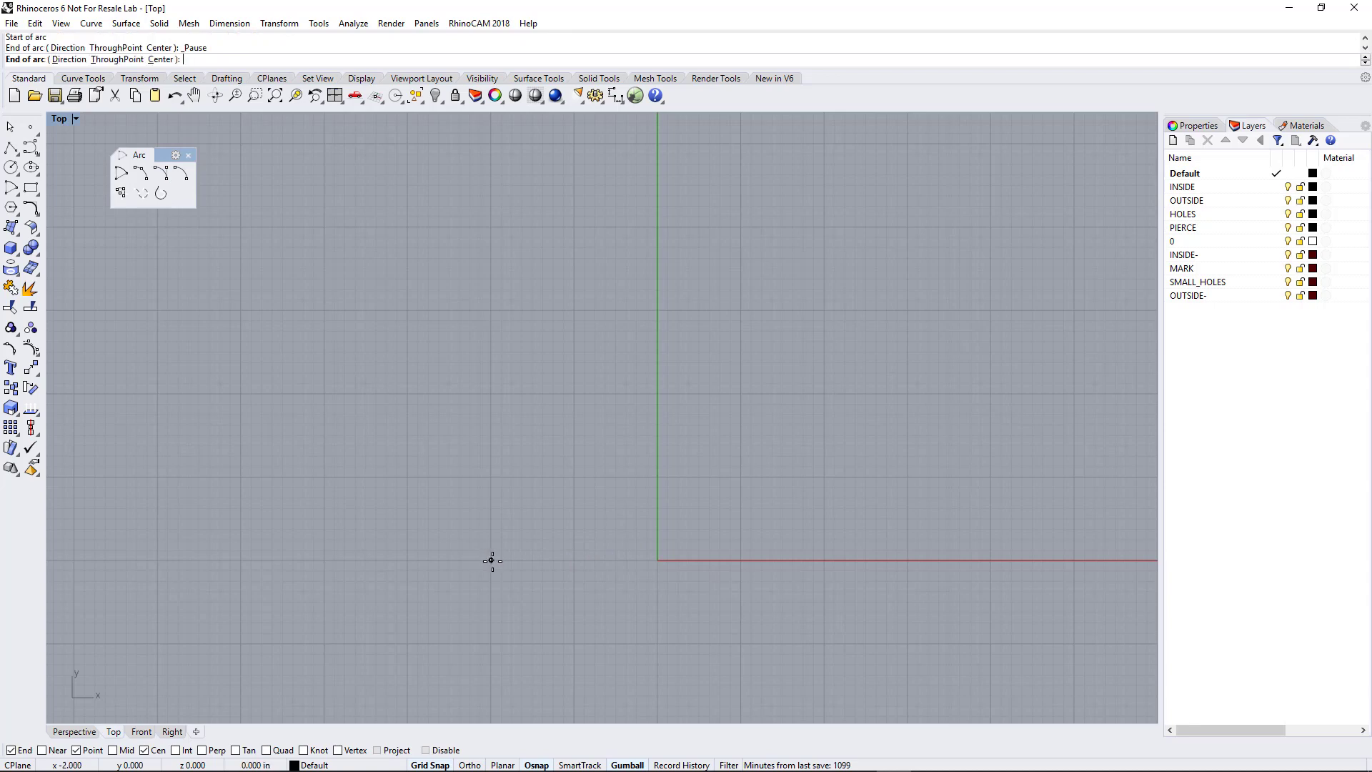
{"action": "left_click", "coordinate": [824, 560]}
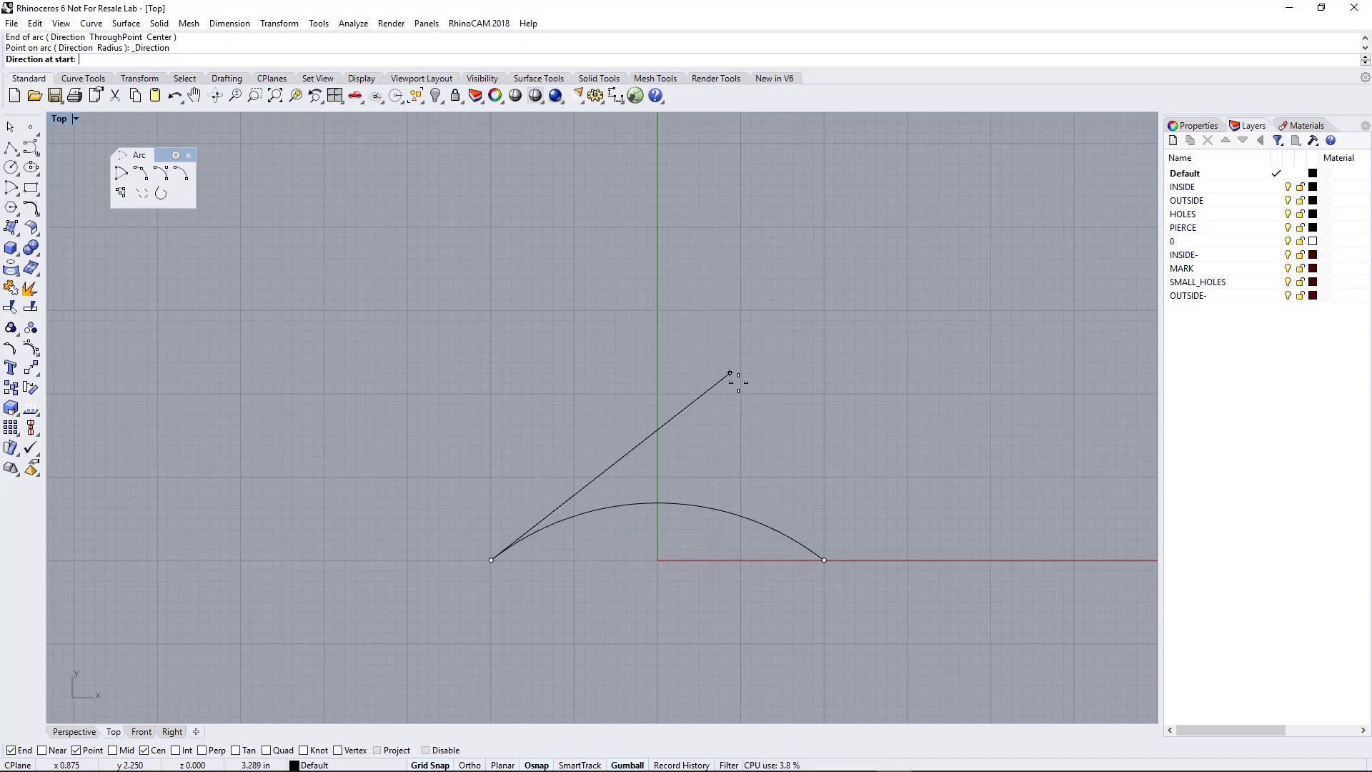
{"action": "left_click", "coordinate": [689, 298]}
{"action": "left_click", "coordinate": [766, 511]}
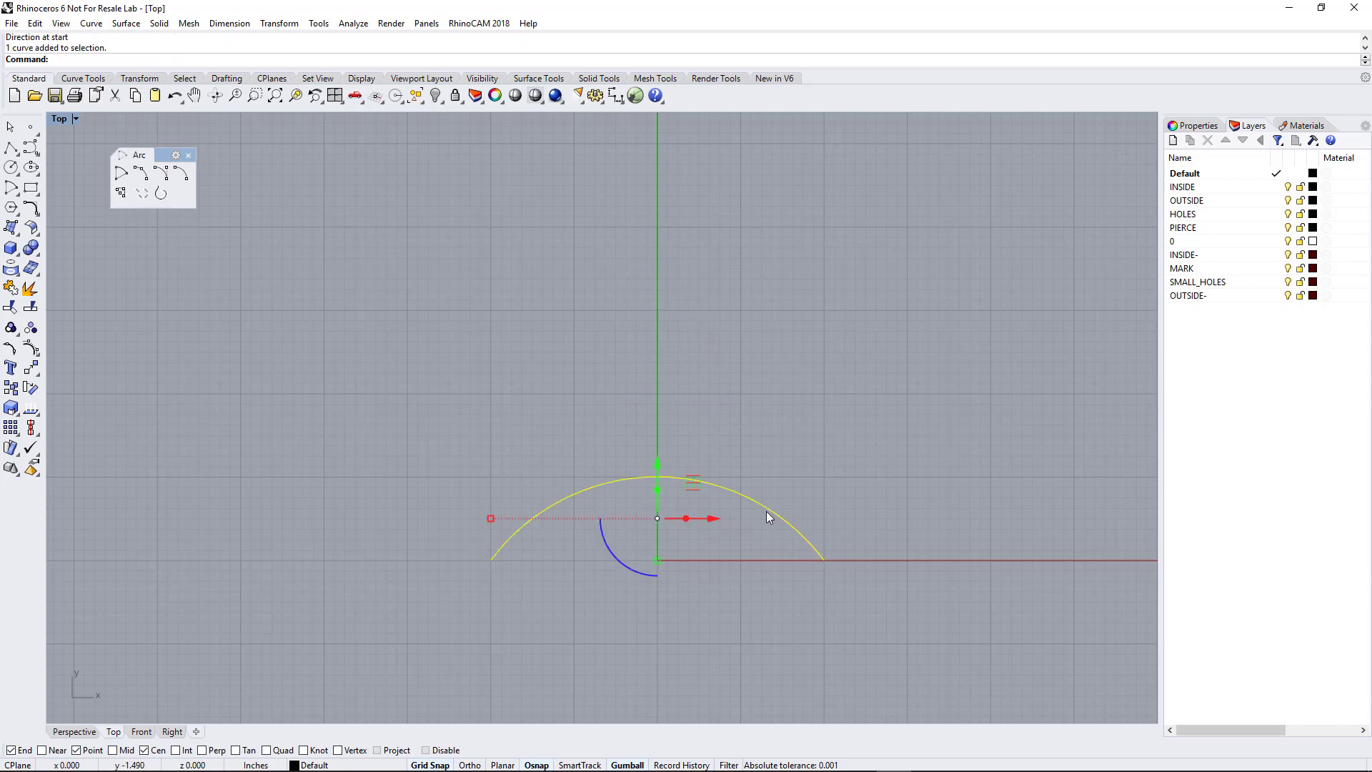
{"action": "key", "text": "Delete"}
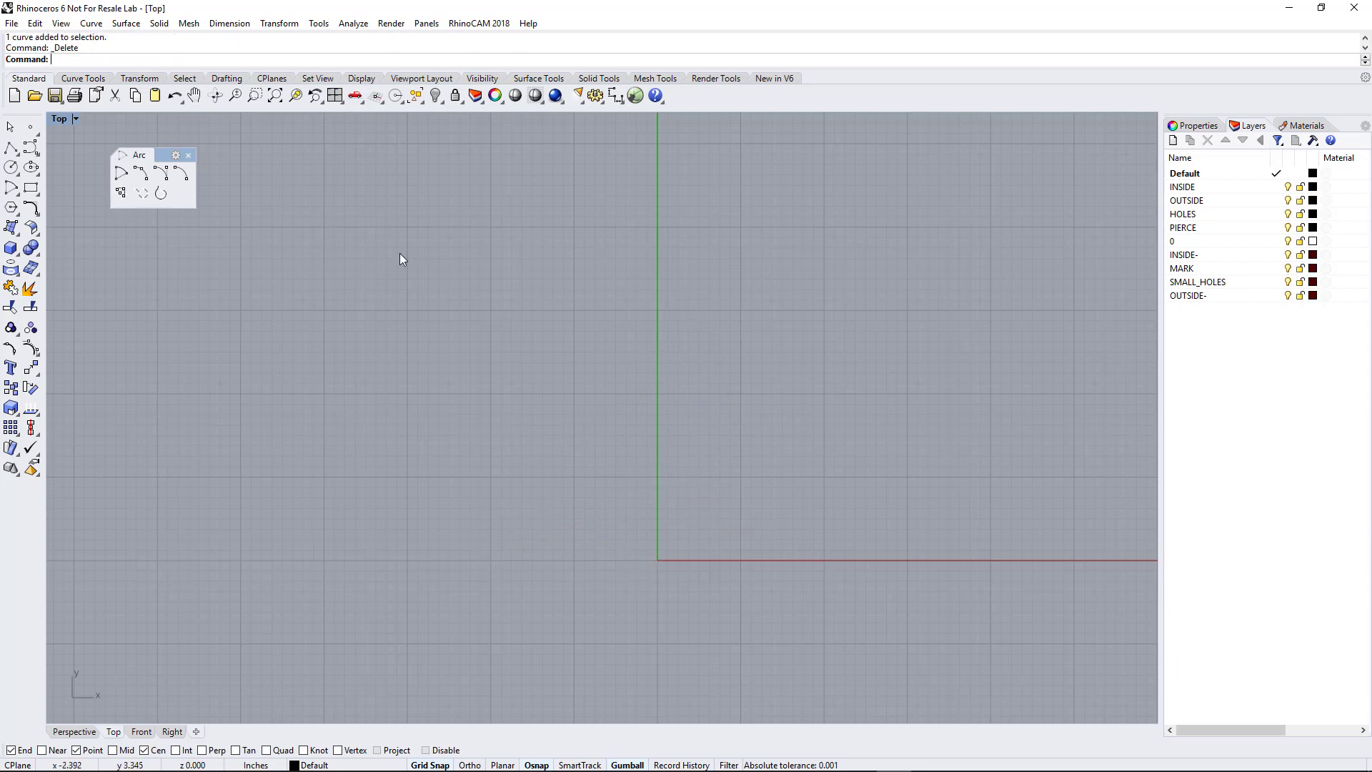
Draw an arc by start, end and radius from (-2,0) to (2,0), radius about 3.6 inches, bulging below the X axis, and delete it.
{"action": "left_click", "coordinate": [181, 173]}
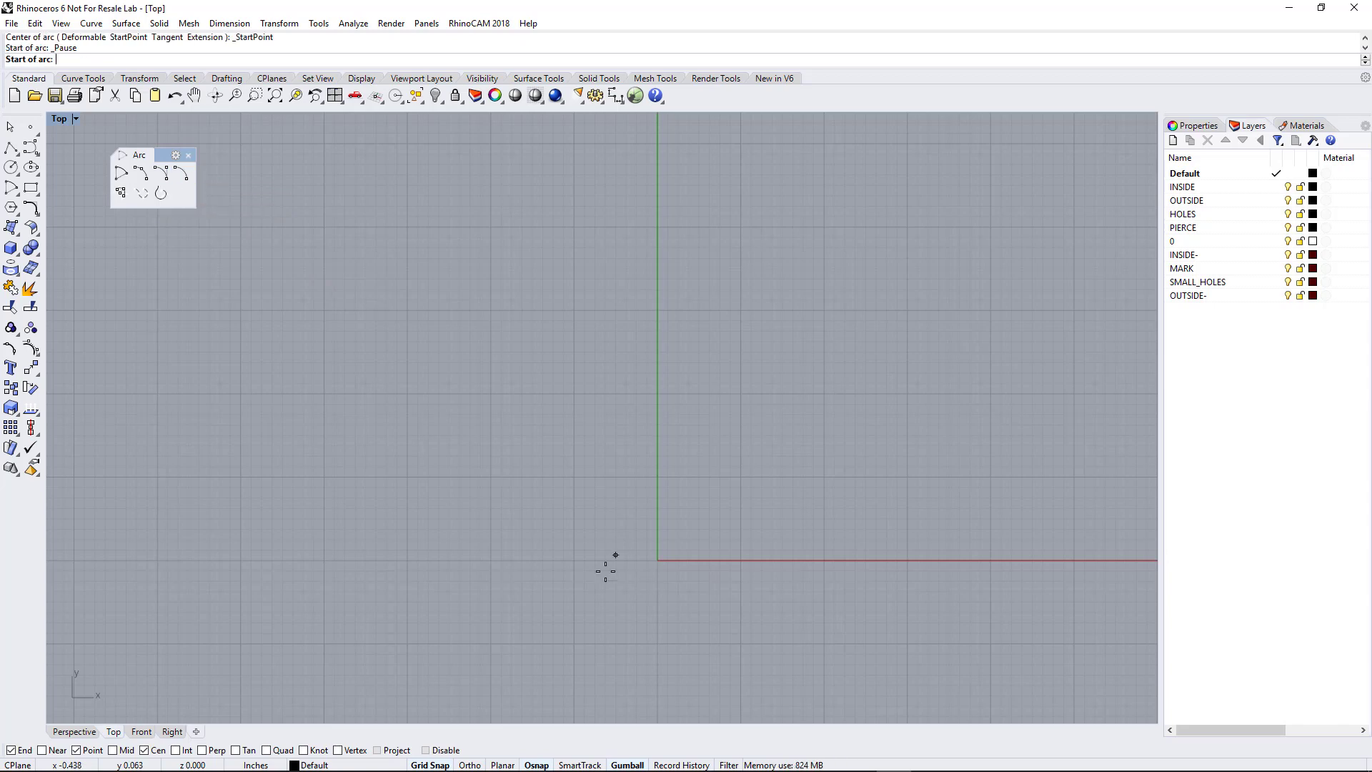
{"action": "left_click", "coordinate": [491, 559]}
{"action": "left_click", "coordinate": [824, 560]}
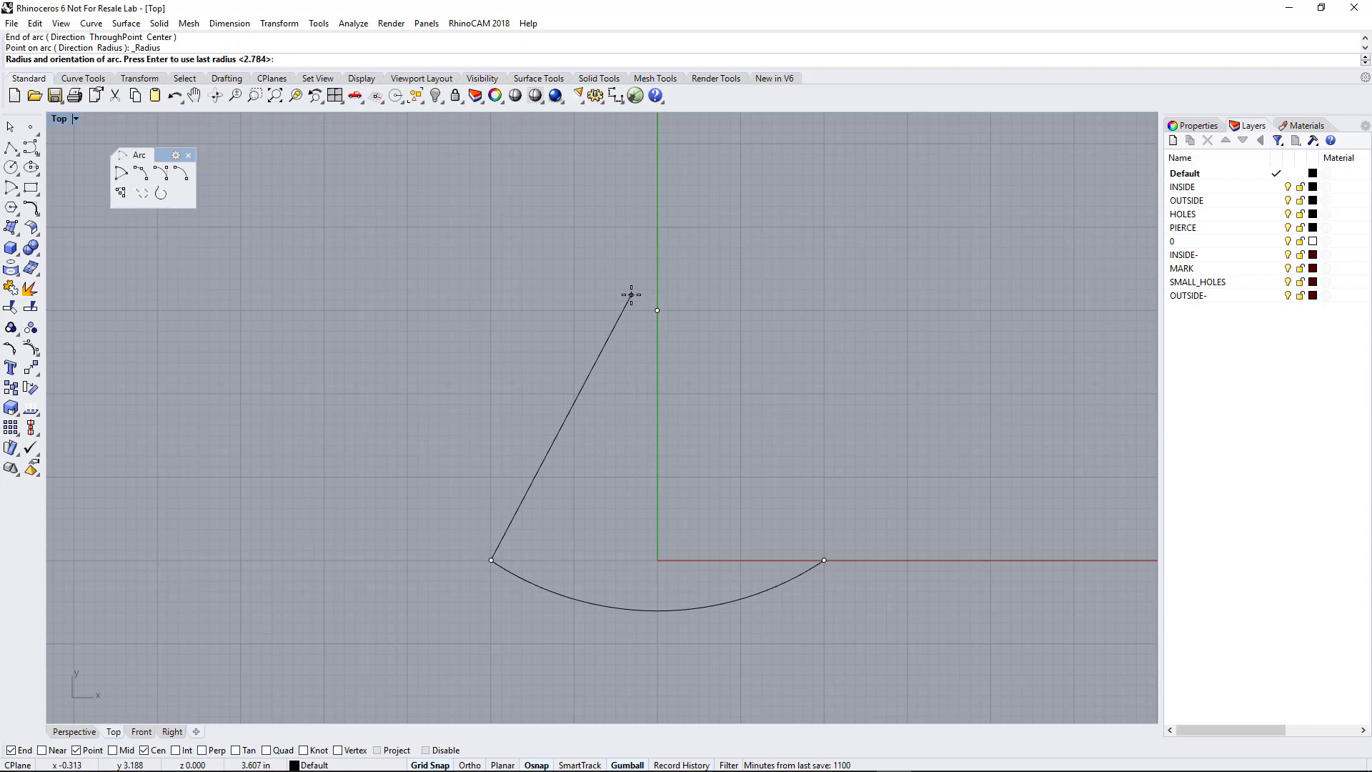
{"action": "left_click", "coordinate": [632, 294]}
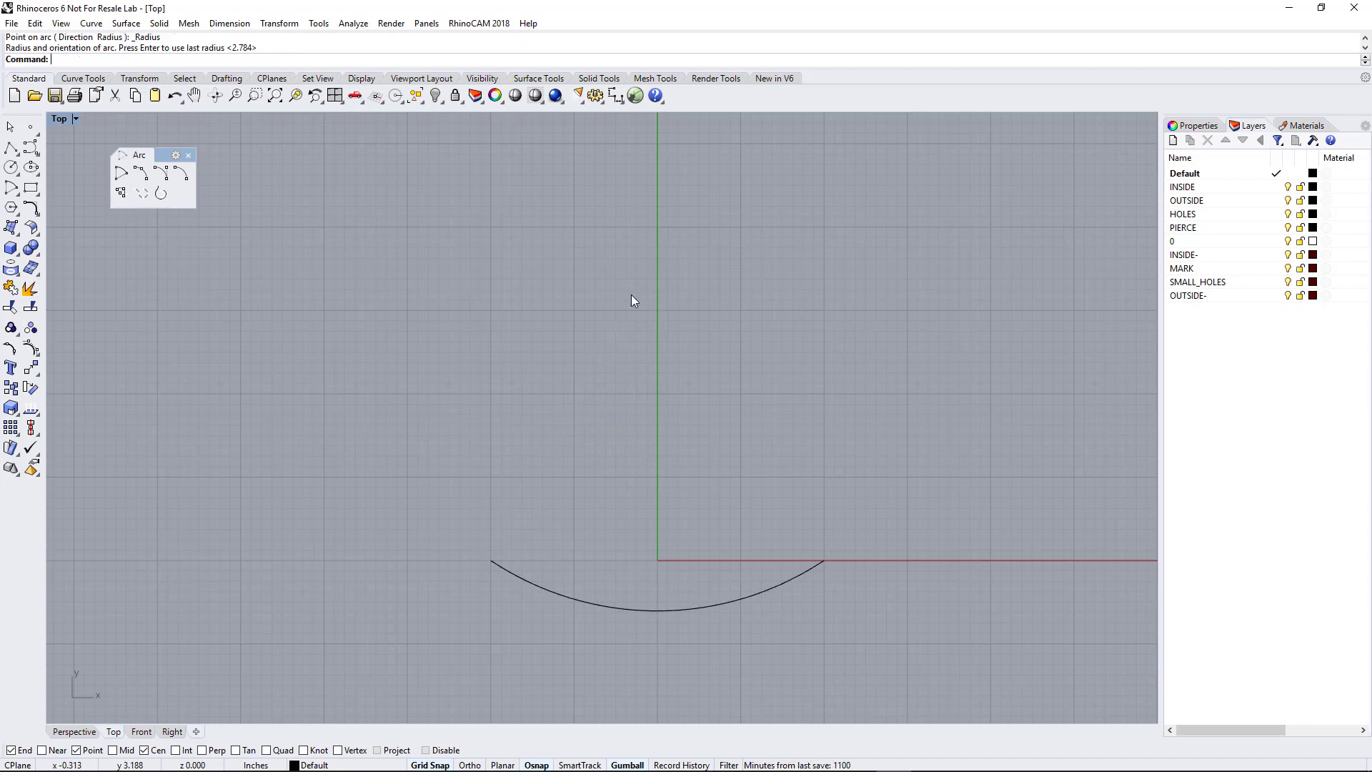
{"action": "left_click", "coordinate": [697, 610]}
{"action": "key", "text": "Delete"}
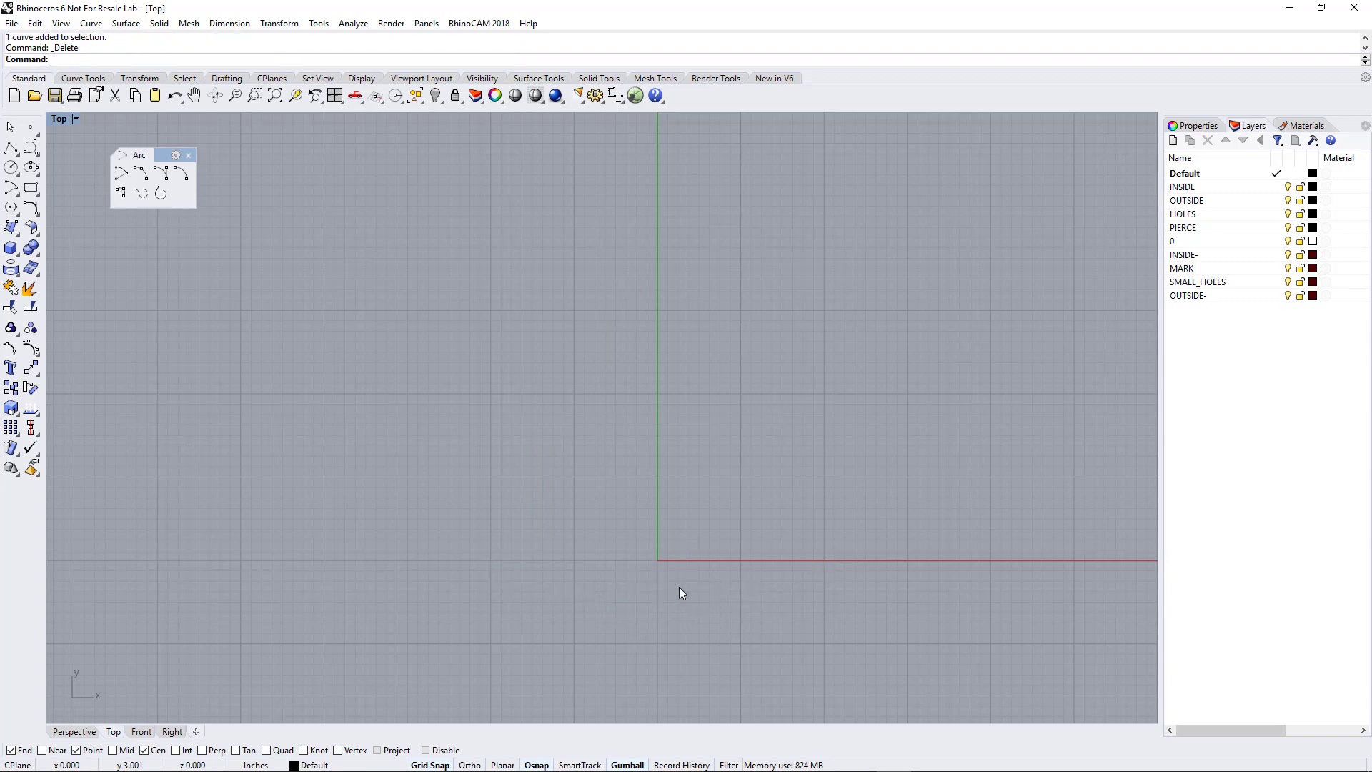
Place a series of point objects in an irregular arch from below the X axis's height level up and over the Y axis to the other side.
{"action": "left_click", "coordinate": [31, 128]}
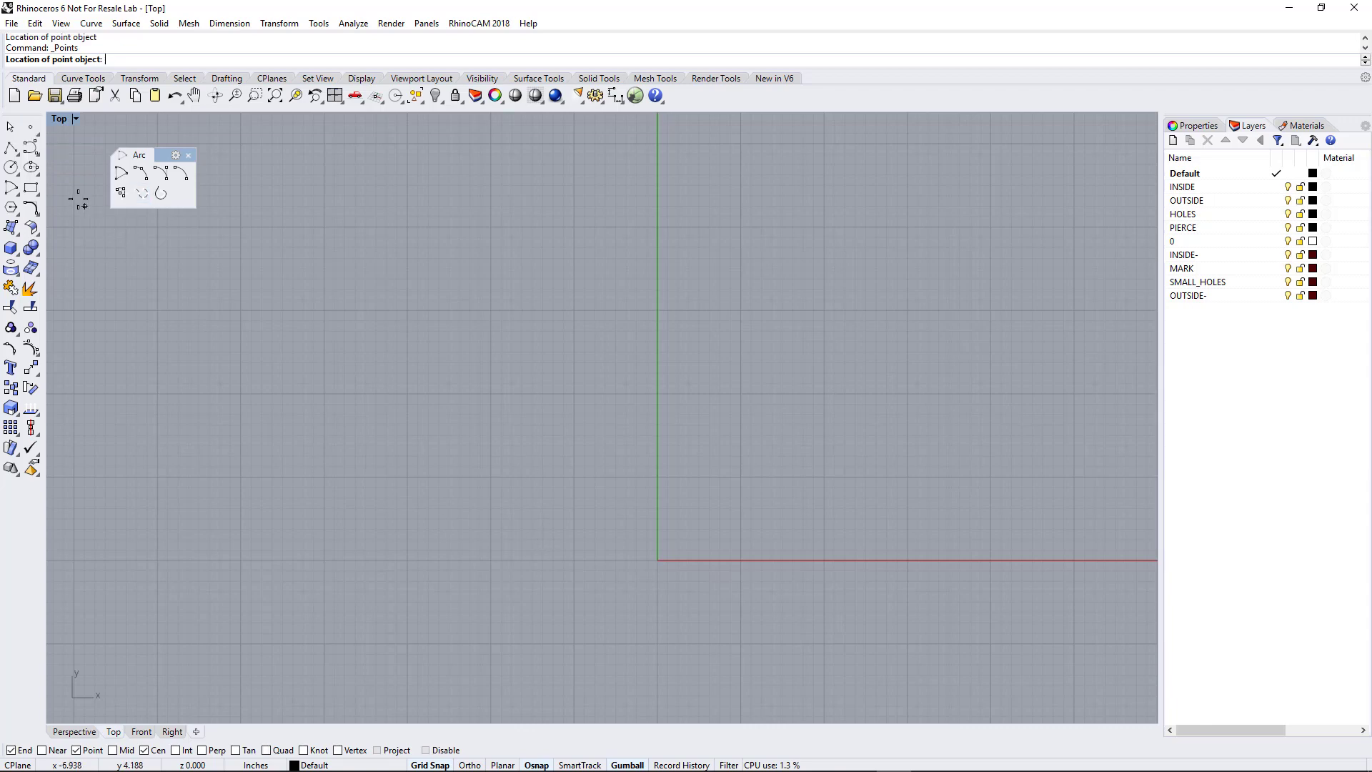
{"action": "left_click", "coordinate": [529, 548]}
{"action": "left_click", "coordinate": [554, 513]}
{"action": "left_click", "coordinate": [579, 503]}
{"action": "left_click", "coordinate": [605, 466]}
{"action": "left_click", "coordinate": [620, 430]}
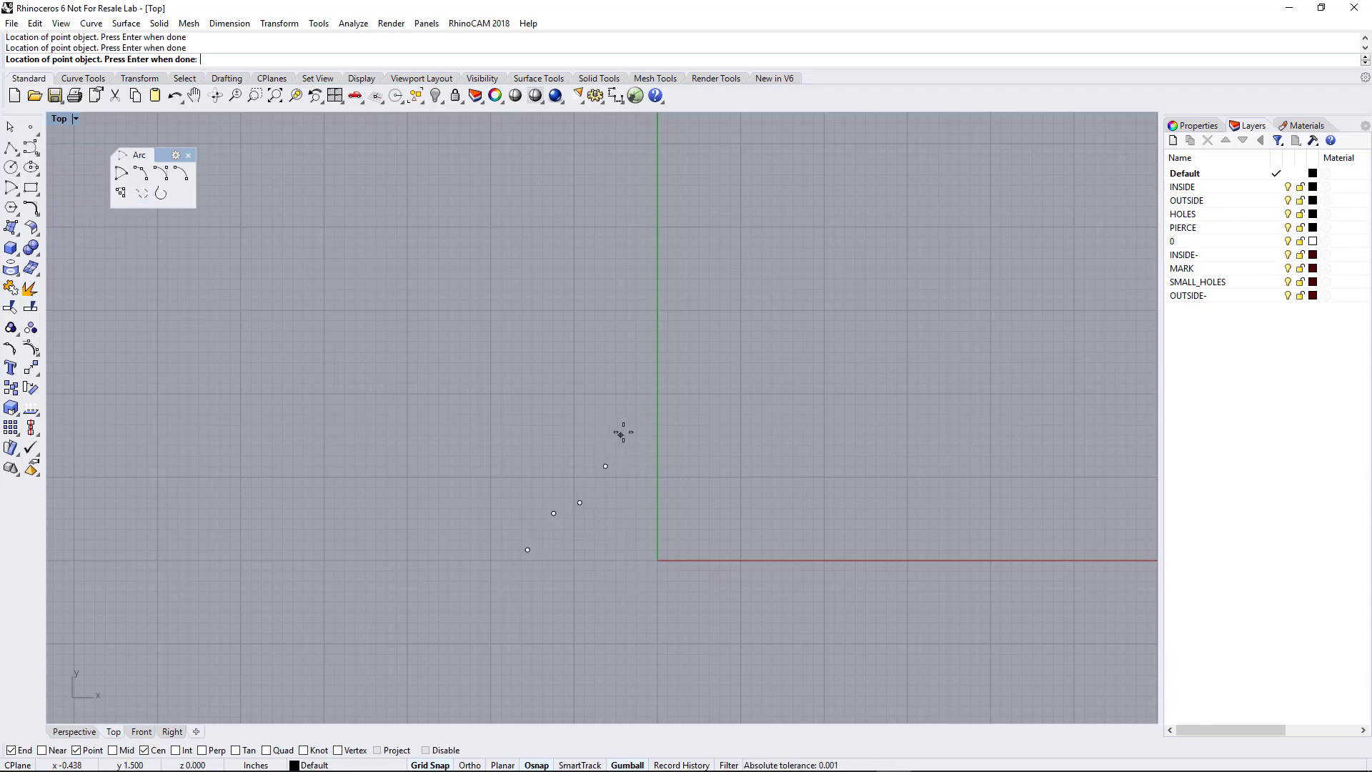
{"action": "left_click", "coordinate": [621, 393]}
{"action": "left_click", "coordinate": [600, 362]}
{"action": "left_click", "coordinate": [584, 326]}
{"action": "left_click", "coordinate": [673, 231]}
{"action": "left_click", "coordinate": [736, 221]}
{"action": "left_click", "coordinate": [830, 242]}
{"action": "left_click", "coordinate": [887, 290]}
{"action": "left_click", "coordinate": [839, 523]}
{"action": "left_click", "coordinate": [782, 596]}
{"action": "key", "text": "Escape"}
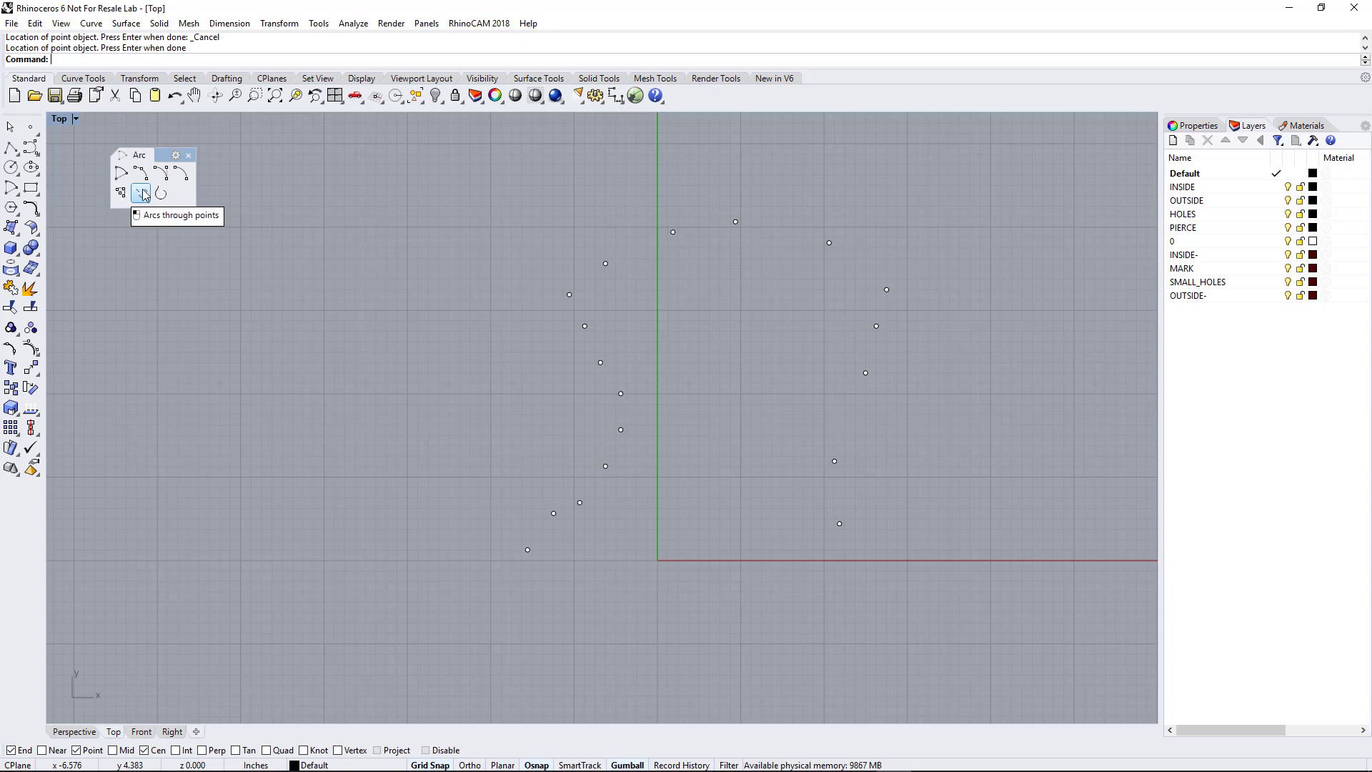
Build an open curve of arcs through all the placed points, accepting degree 3, interpolated curve type and uniform knots.
{"action": "left_click", "coordinate": [142, 194]}
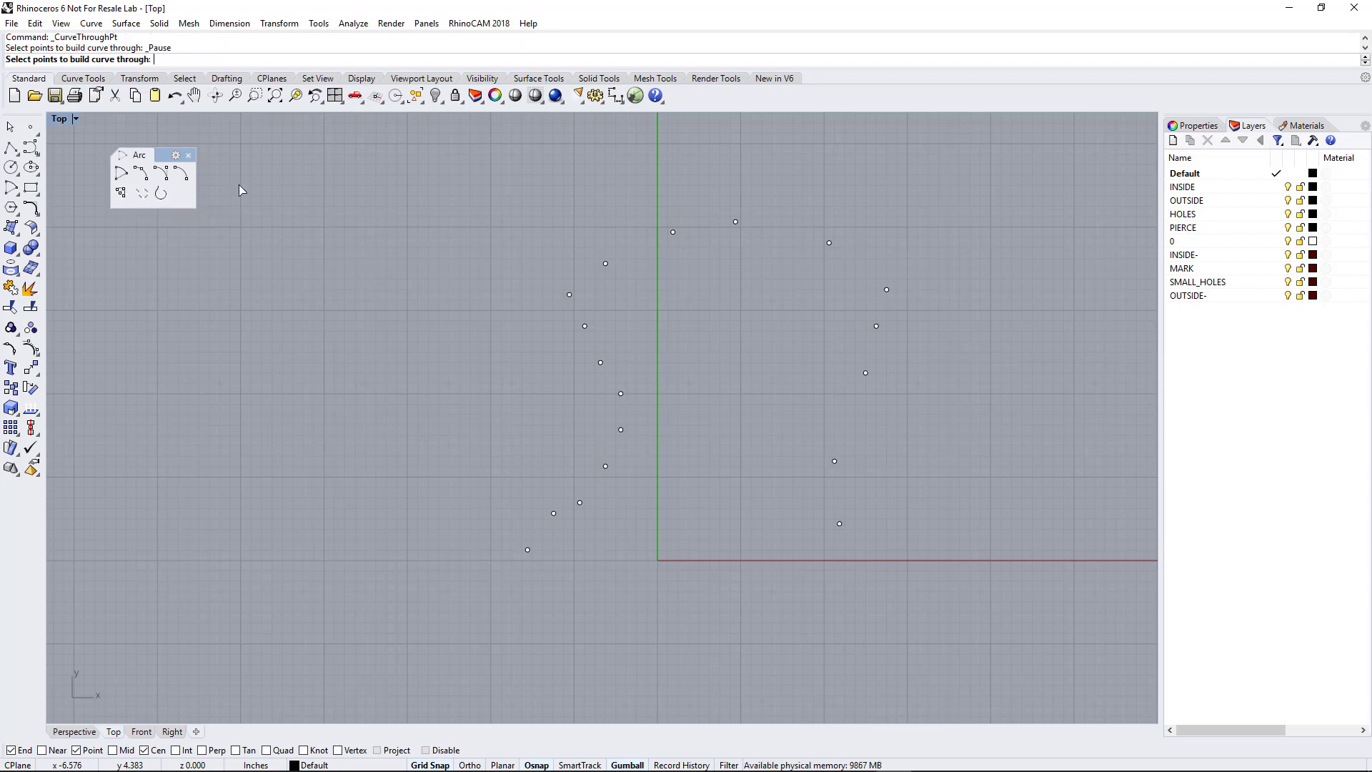
{"action": "left_click_drag", "start_coordinate": [266, 150], "coordinate": [1065, 675]}
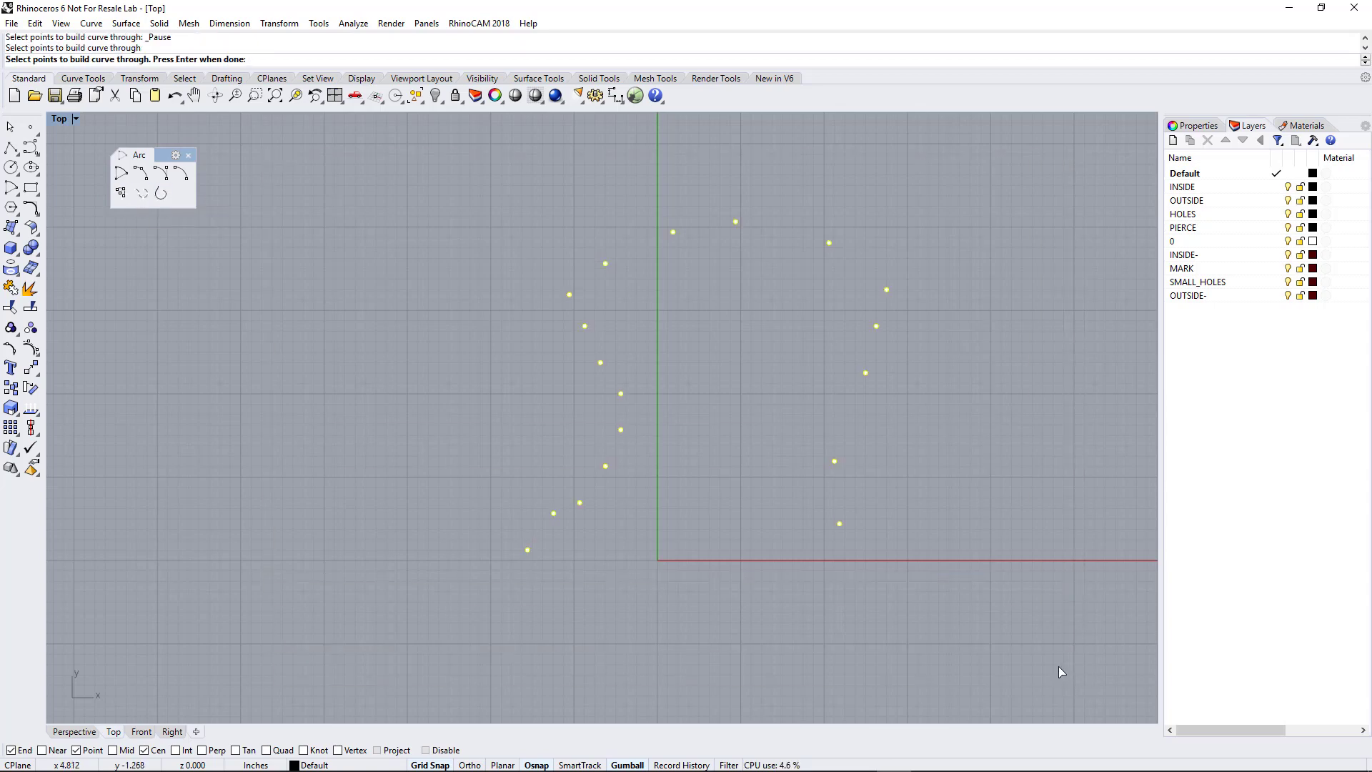
{"action": "key", "text": "Return"}
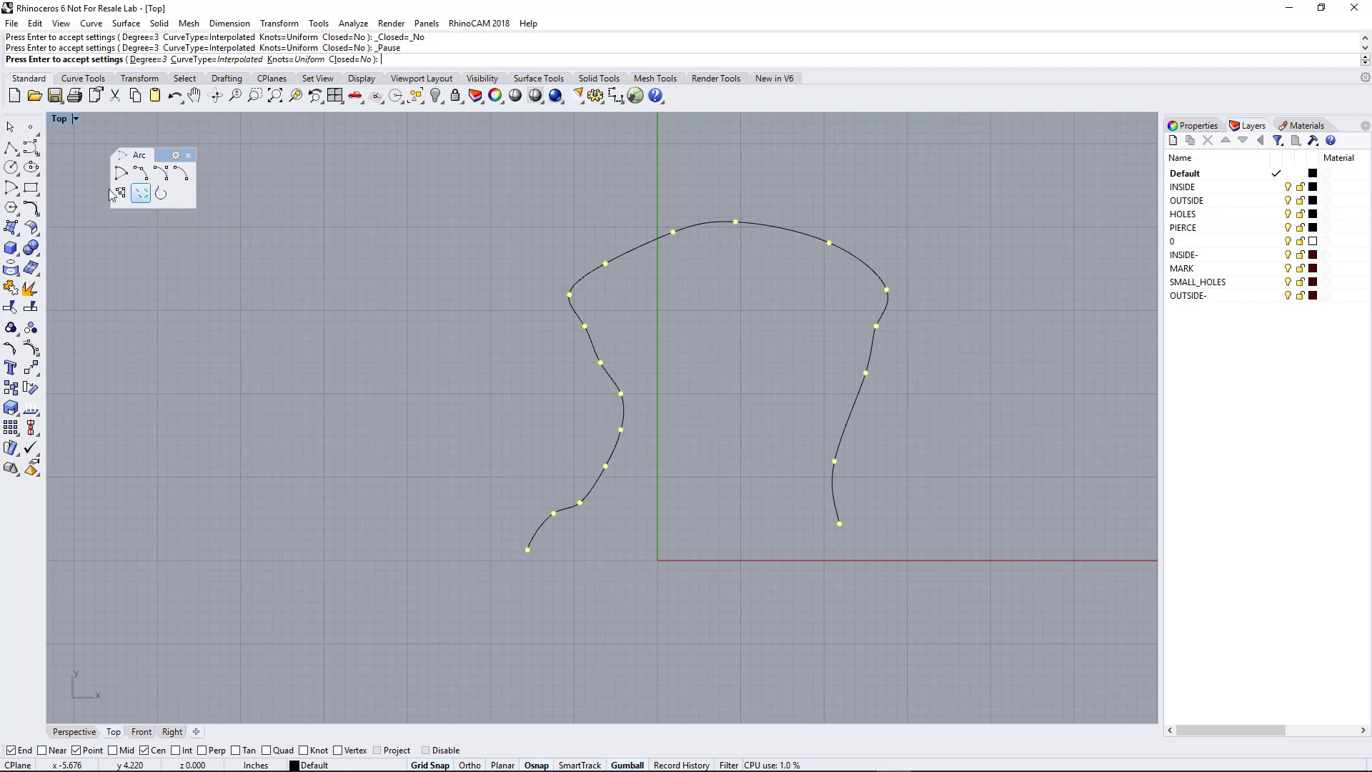
{"action": "key", "text": "Return"}
{"action": "key", "text": "Escape"}
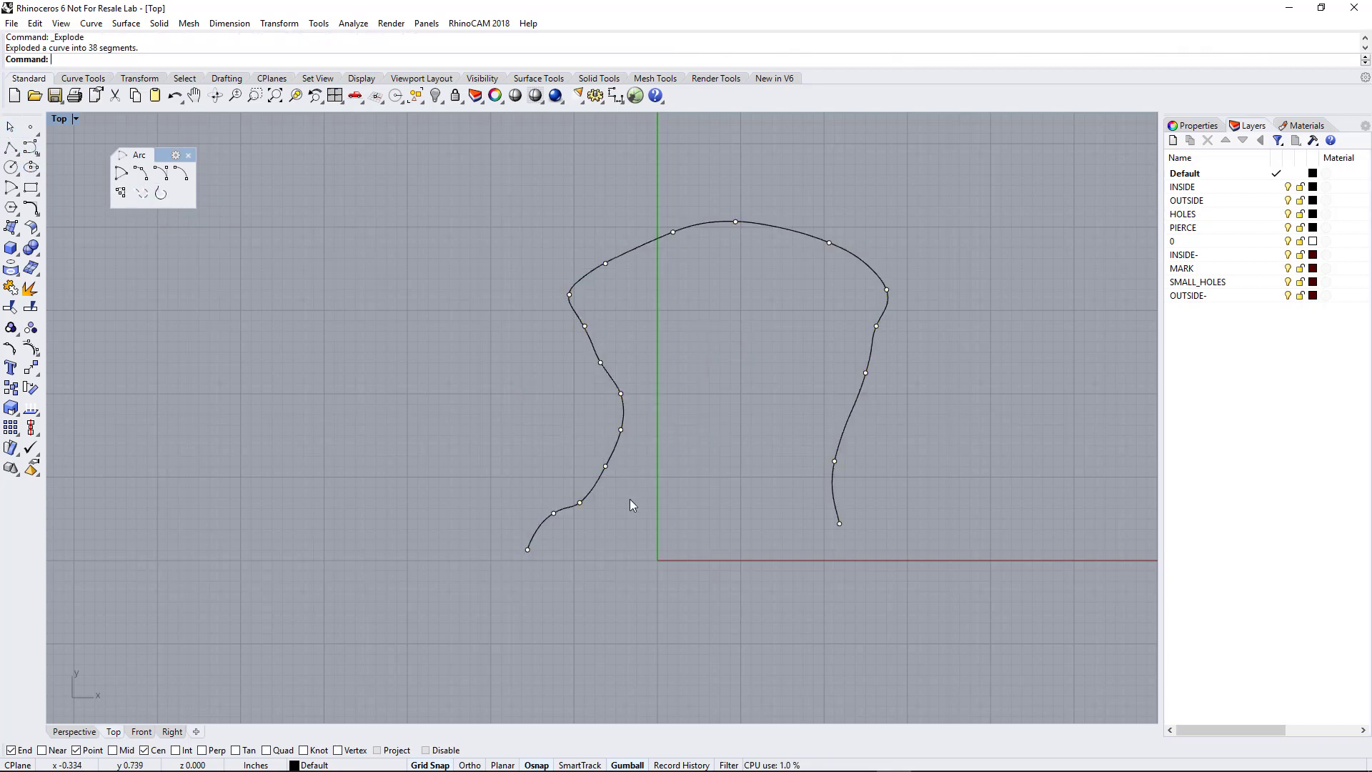
Select individual segments along the lower left stretch of the arch-shaped curve to examine how it is divided into separate arcs.
{"action": "left_click", "coordinate": [616, 452]}
{"action": "left_click", "coordinate": [632, 483]}
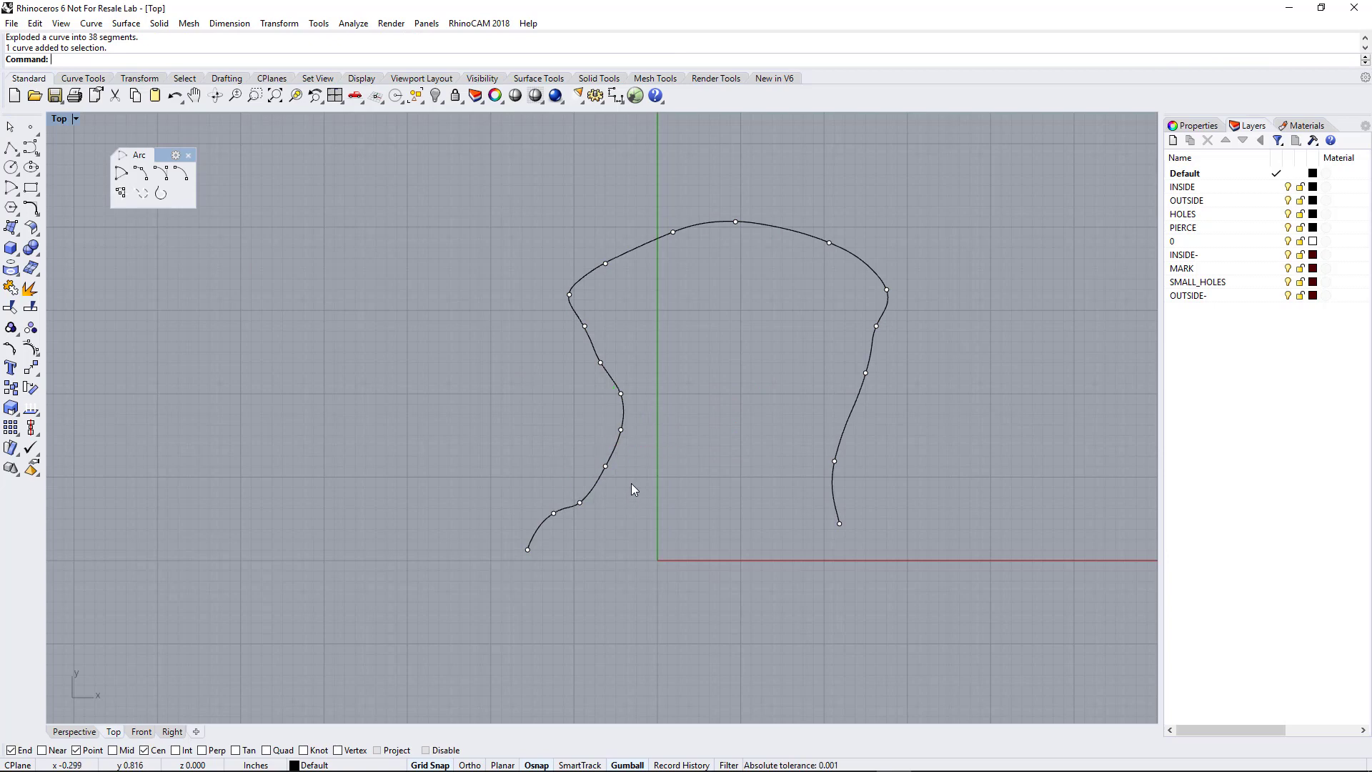
{"action": "left_click", "coordinate": [614, 454]}
{"action": "left_click", "coordinate": [596, 487]}
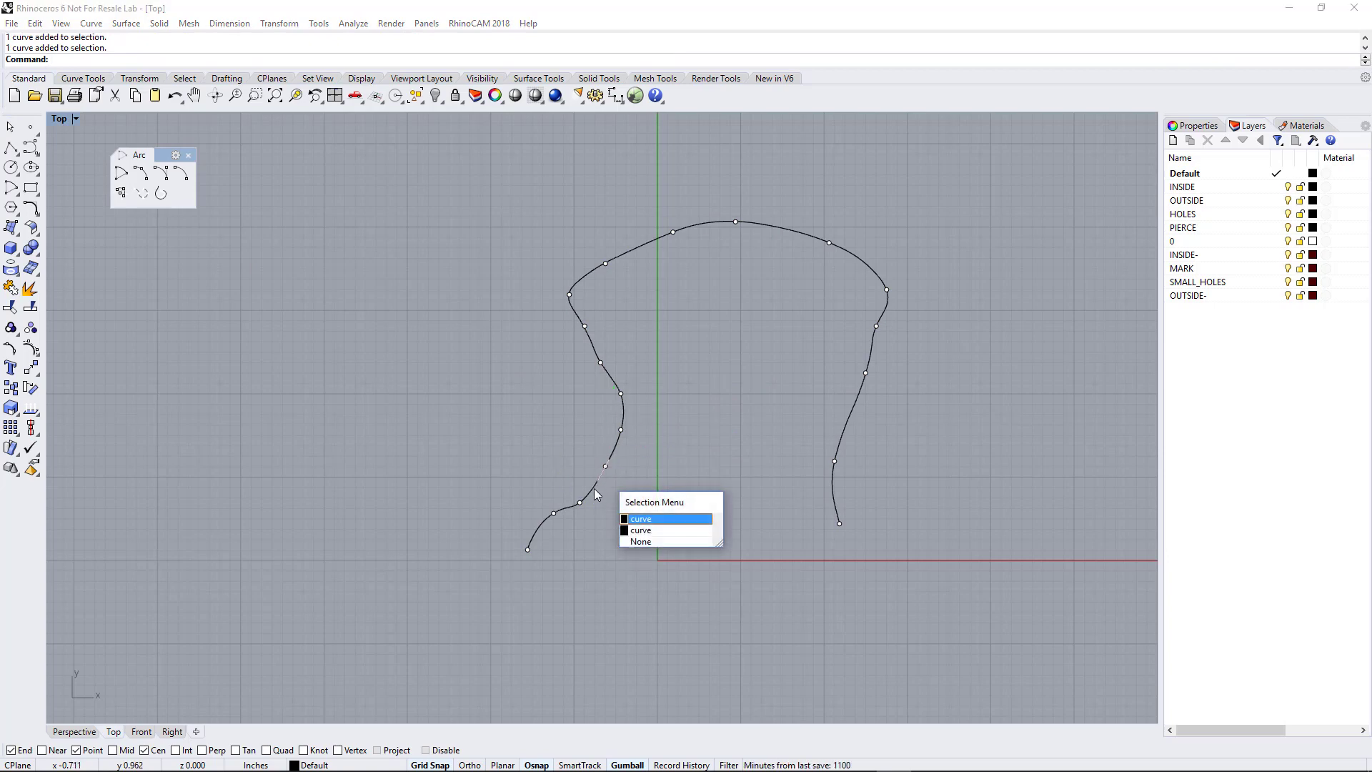
{"action": "right_click", "coordinate": [594, 489]}
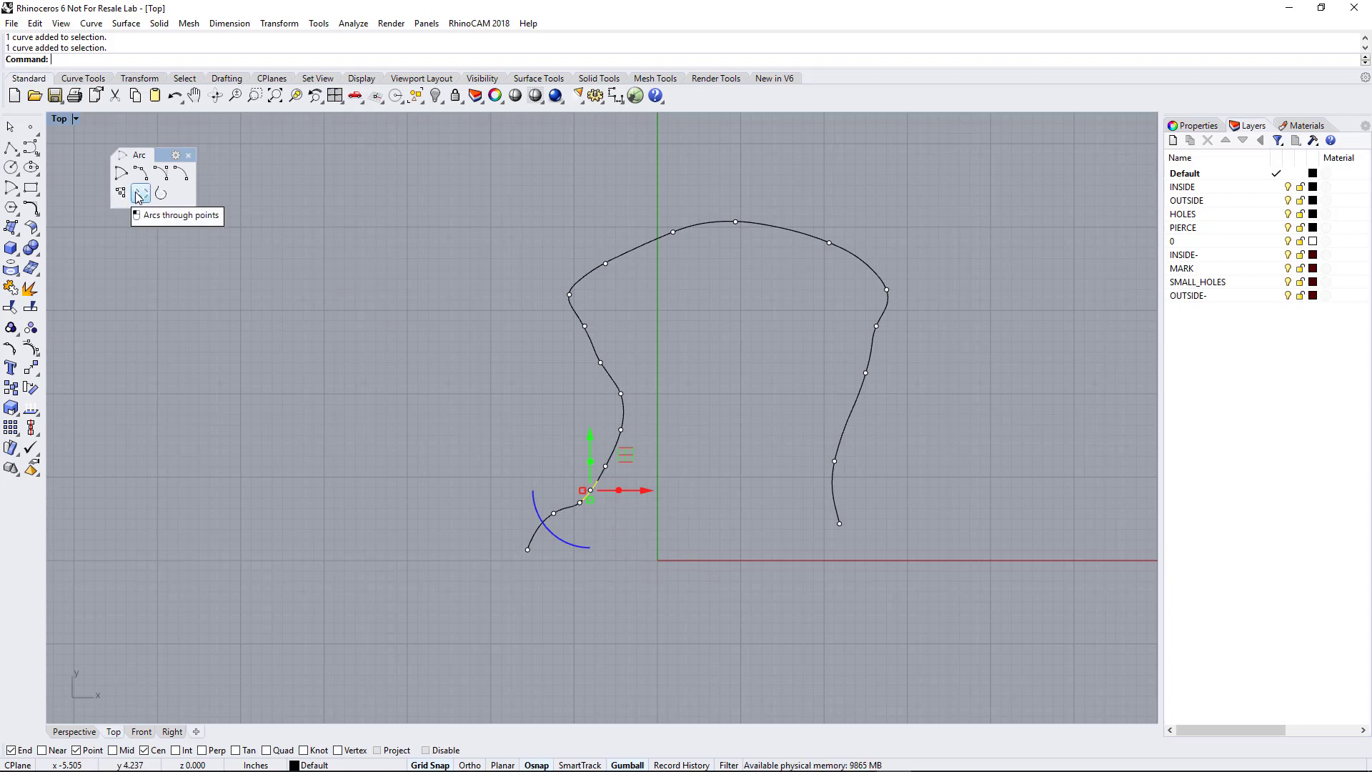
{"action": "left_click", "coordinate": [575, 578]}
{"action": "left_click", "coordinate": [548, 526]}
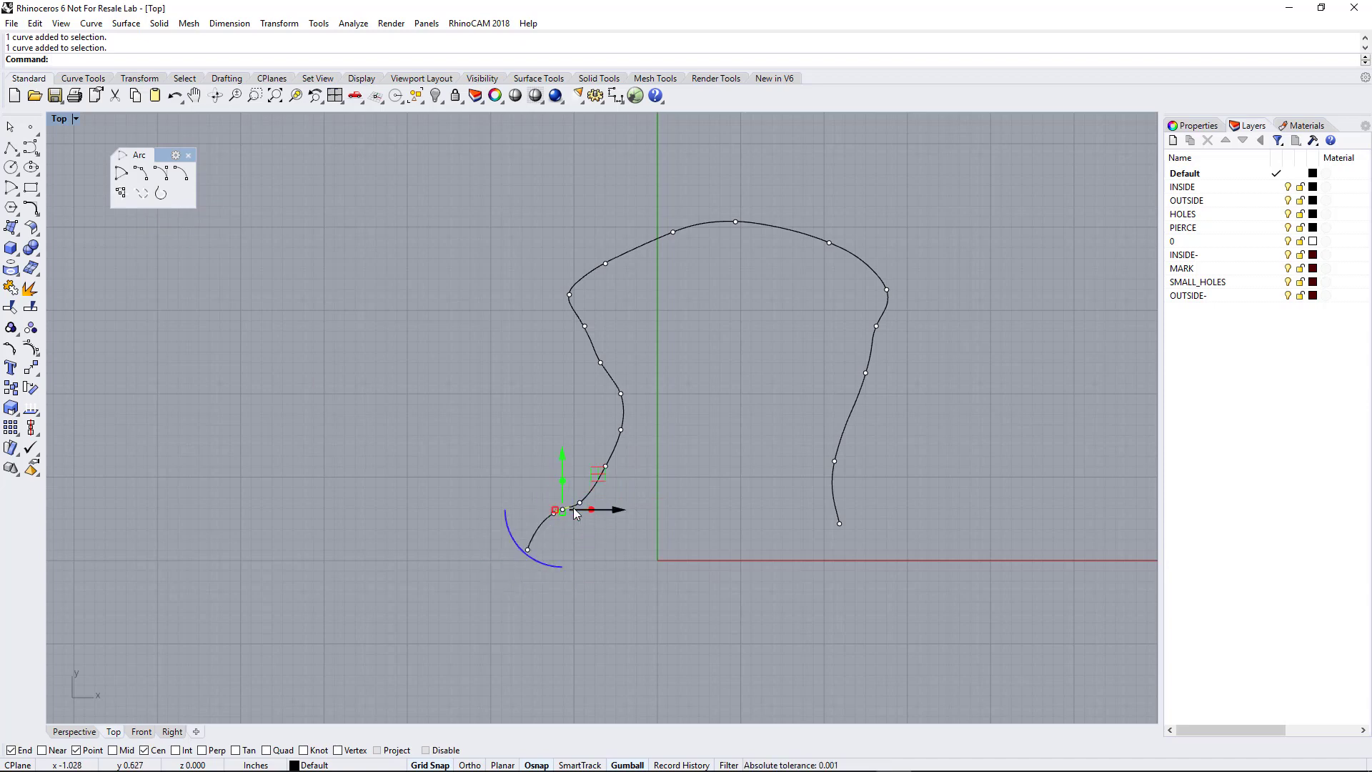
{"action": "left_click", "coordinate": [577, 509]}
{"action": "left_click", "coordinate": [576, 508]}
{"action": "left_click", "coordinate": [589, 493]}
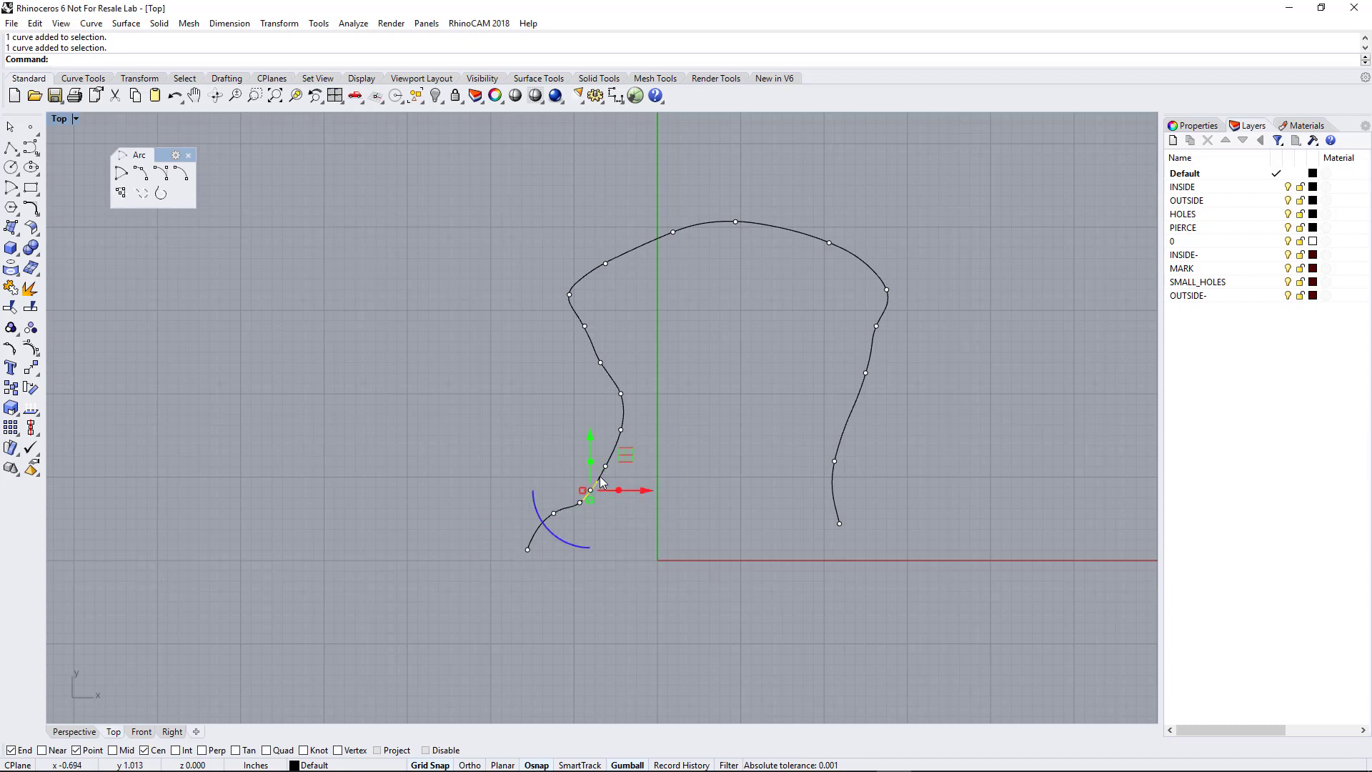
{"action": "left_click", "coordinate": [602, 477]}
{"action": "left_click", "coordinate": [616, 524]}
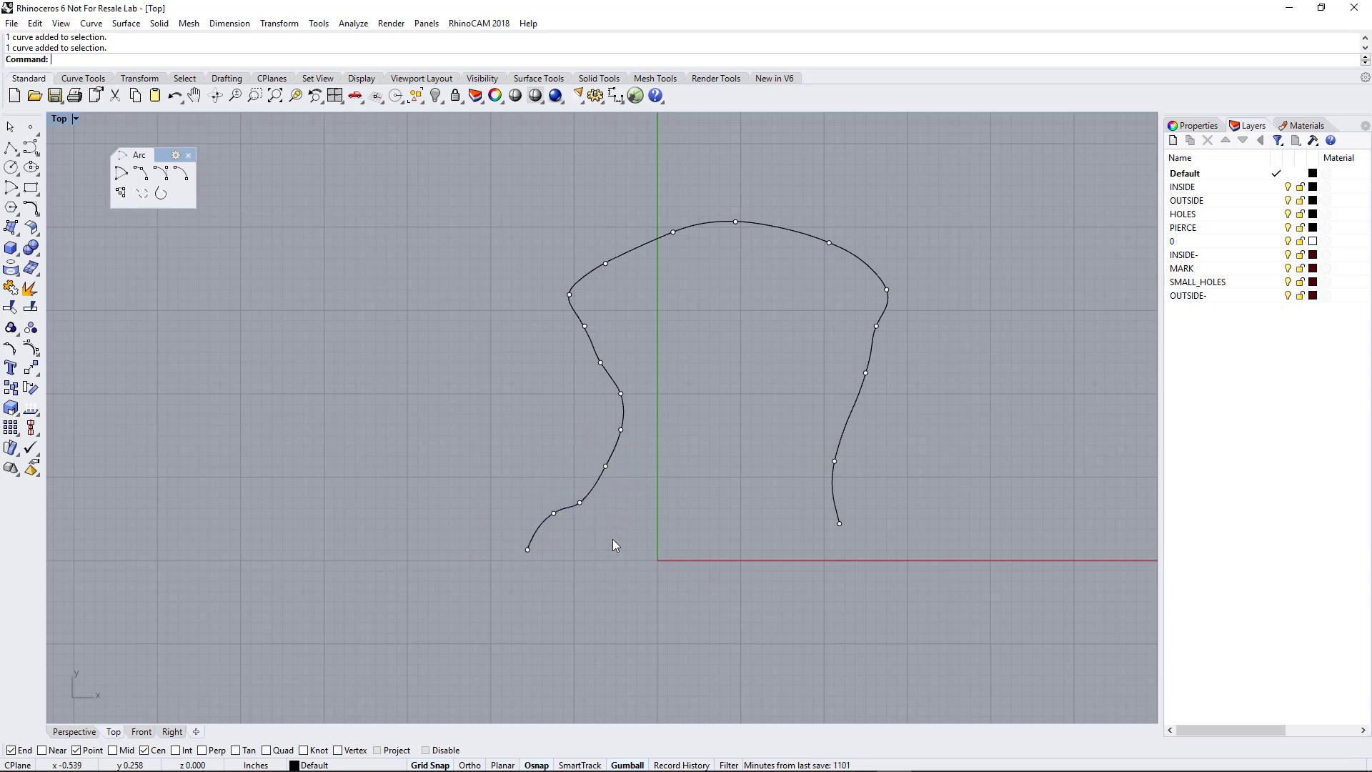